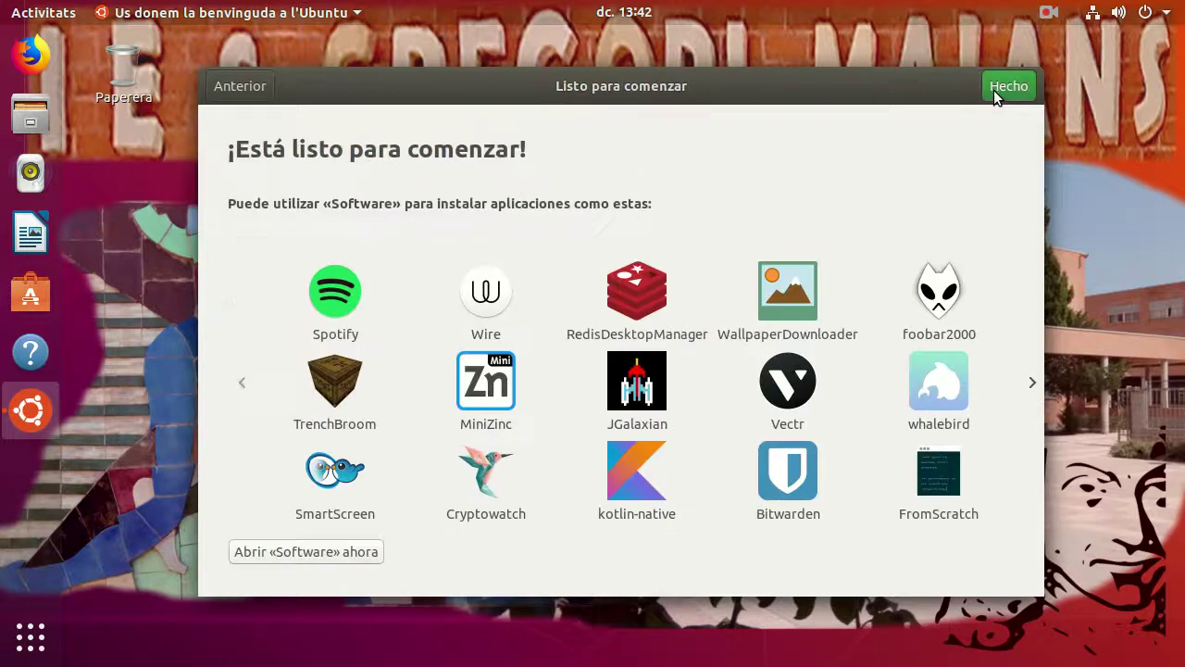
Step: Click Hecho to finish the welcome wizard and reveal the empty school-themed desktop
left_click(1009, 86)
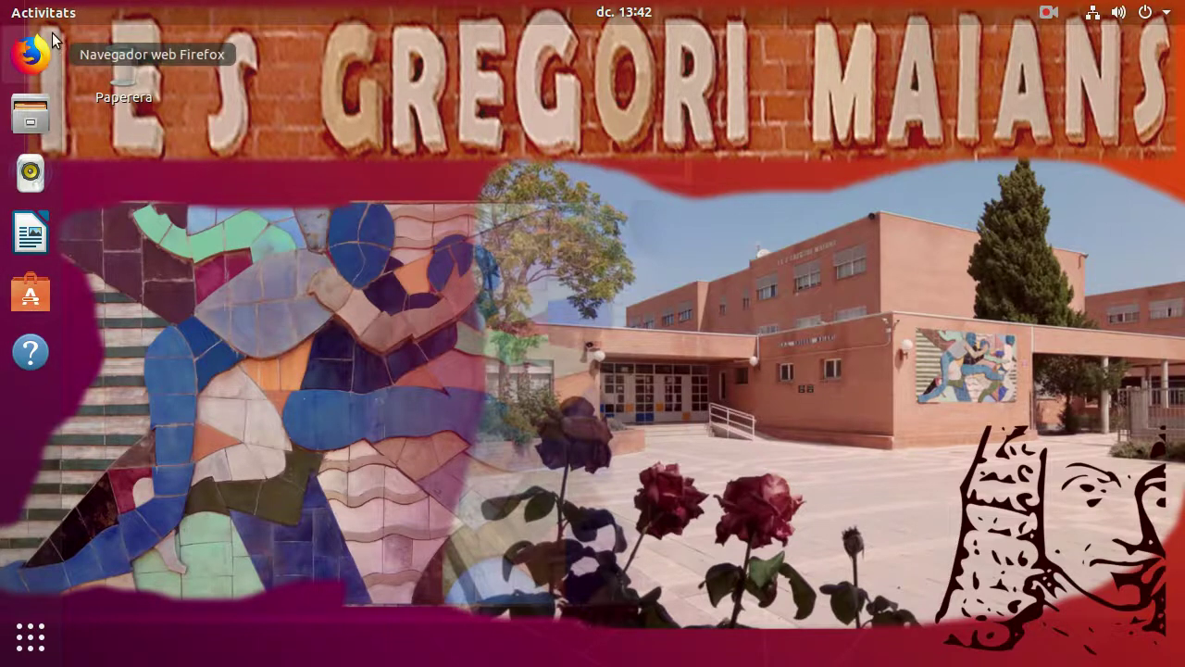
Step: Open Paràmetres (Settings) from the tools button in the top-right system menu
left_click(1169, 15)
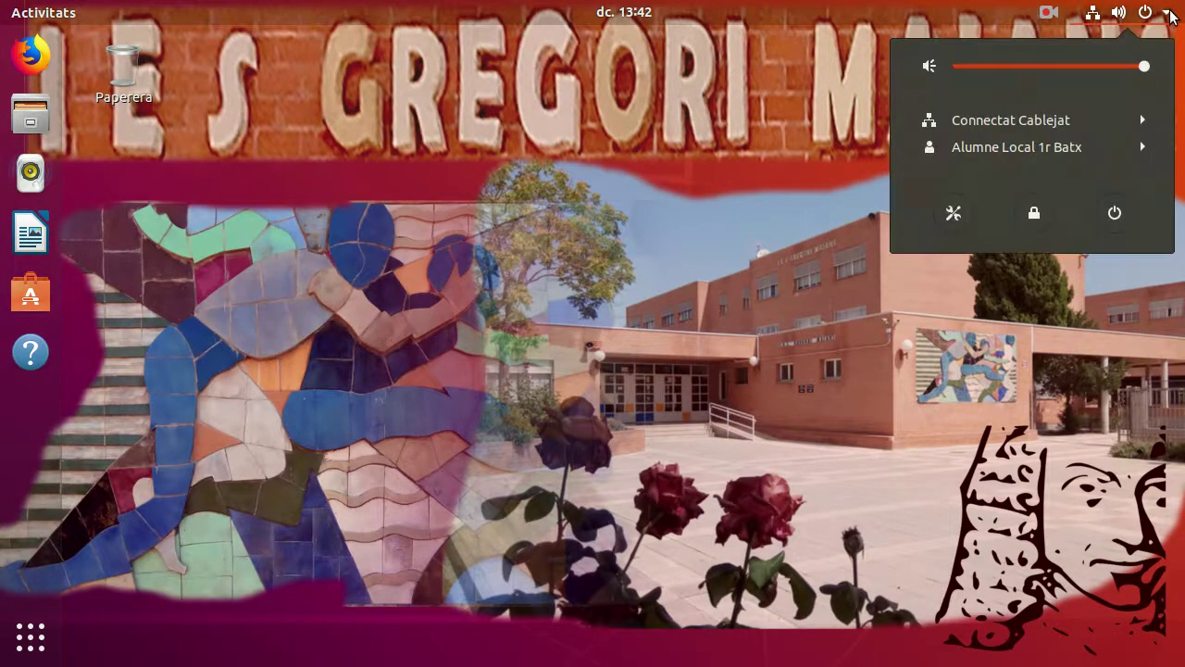
left_click(952, 215)
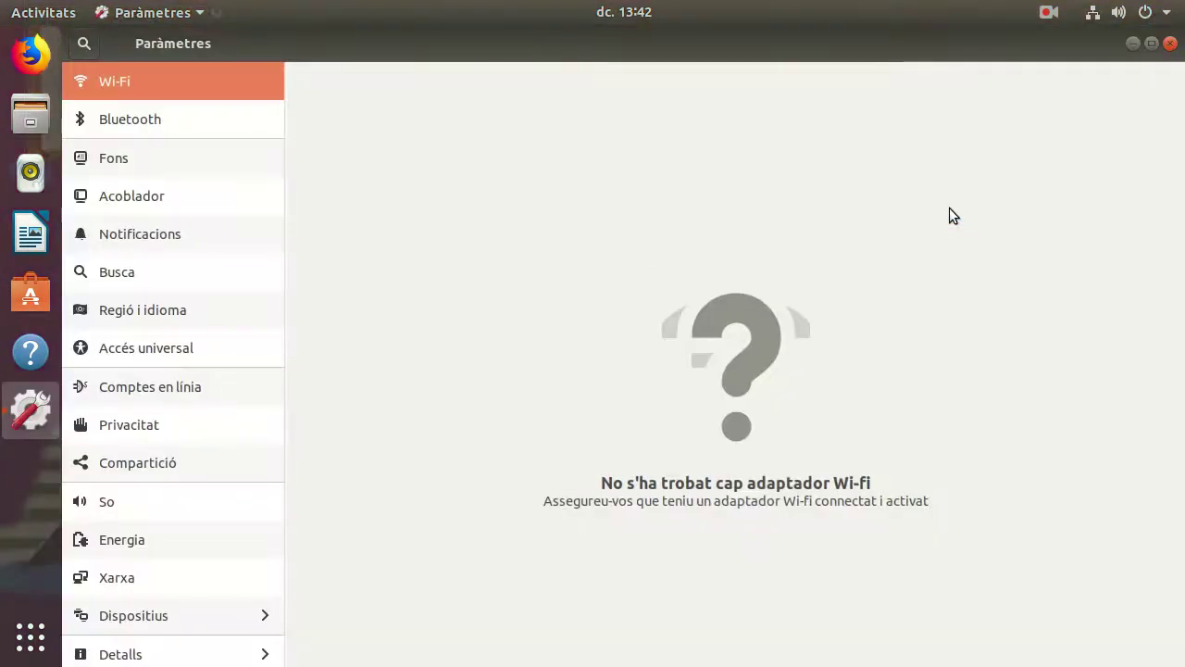
Step: On the Acoblador page, set dock icon size to 26 and leave auto-hide off
left_click(133, 192)
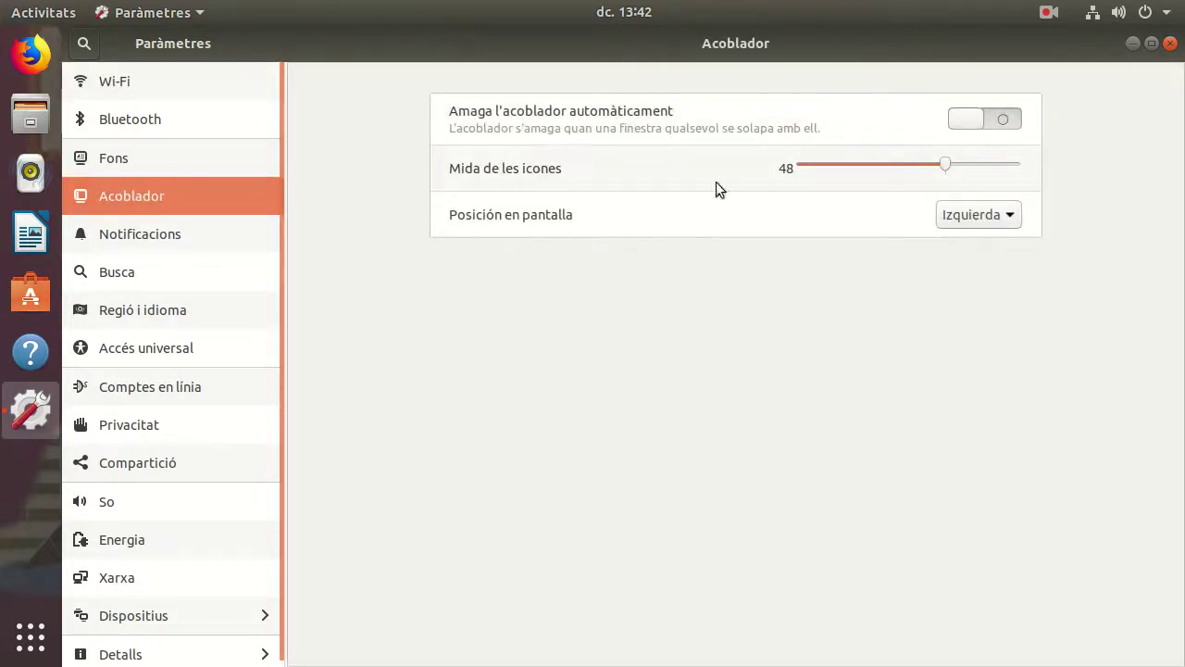
left_click_drag(947, 165, 852, 168)
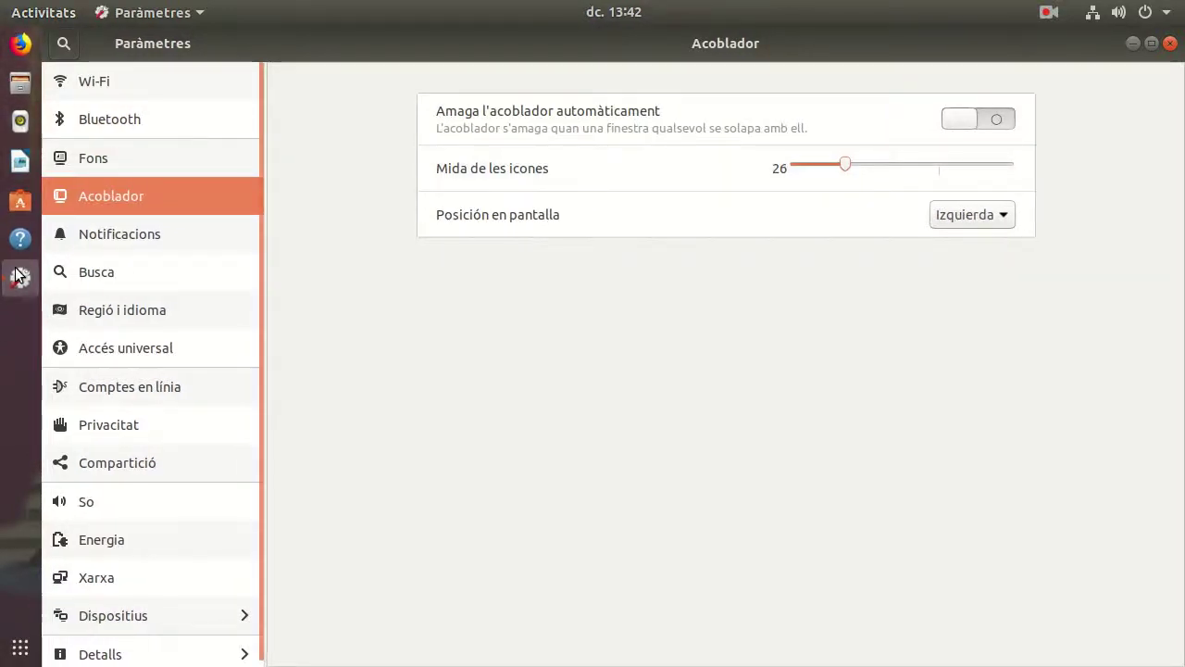
left_click(954, 119)
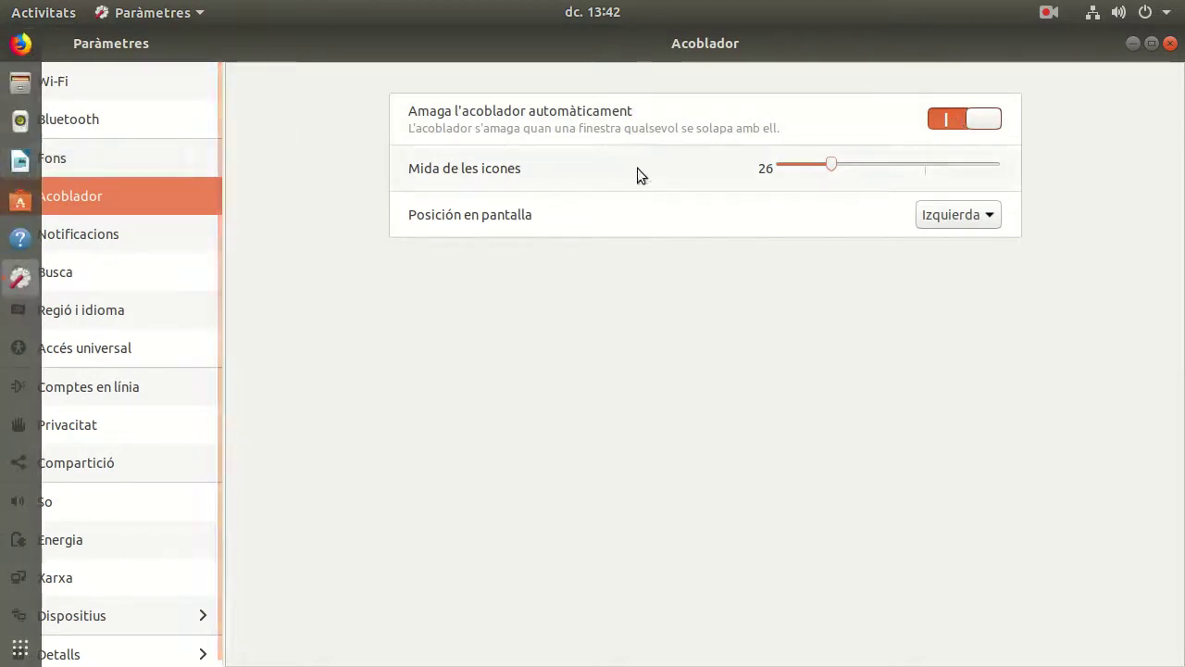
left_click(980, 120)
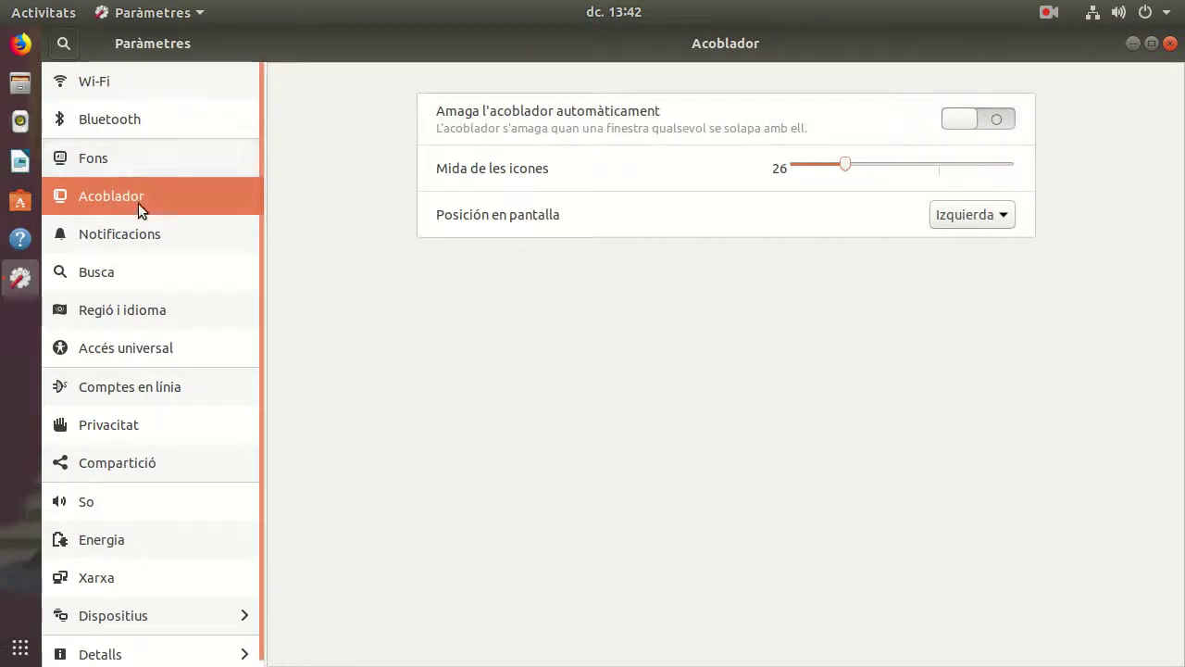
Step: Browse the Fons, Regió i idioma and Comptes en línia pages, then close Settings
left_click(141, 159)
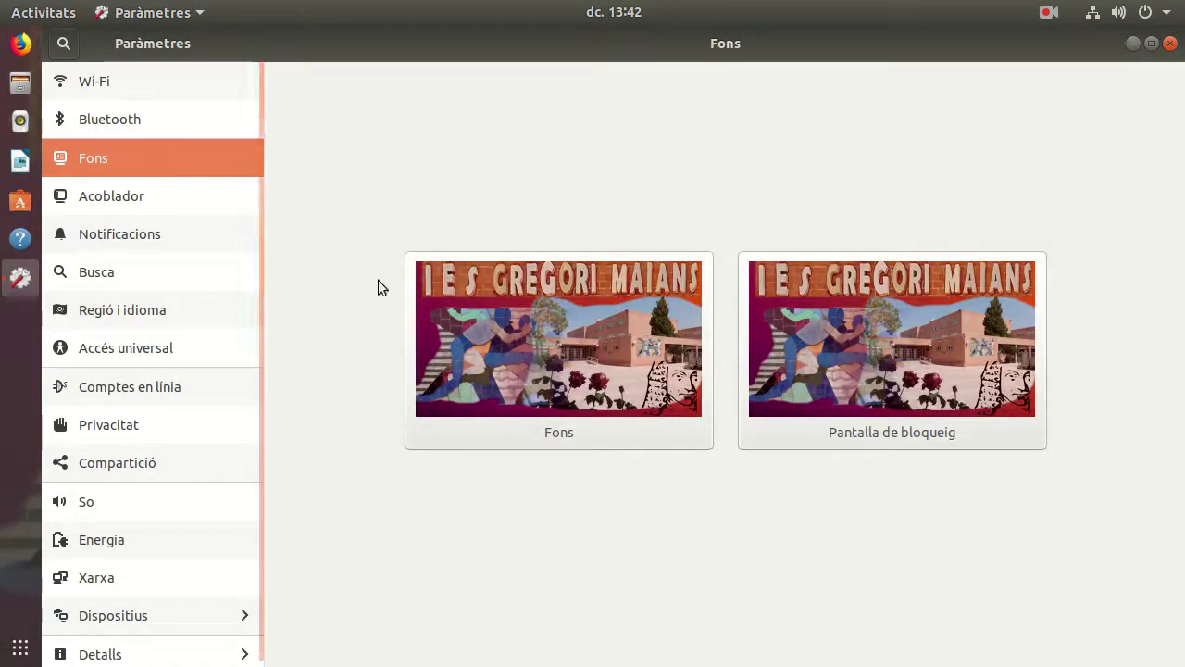
left_click(151, 309)
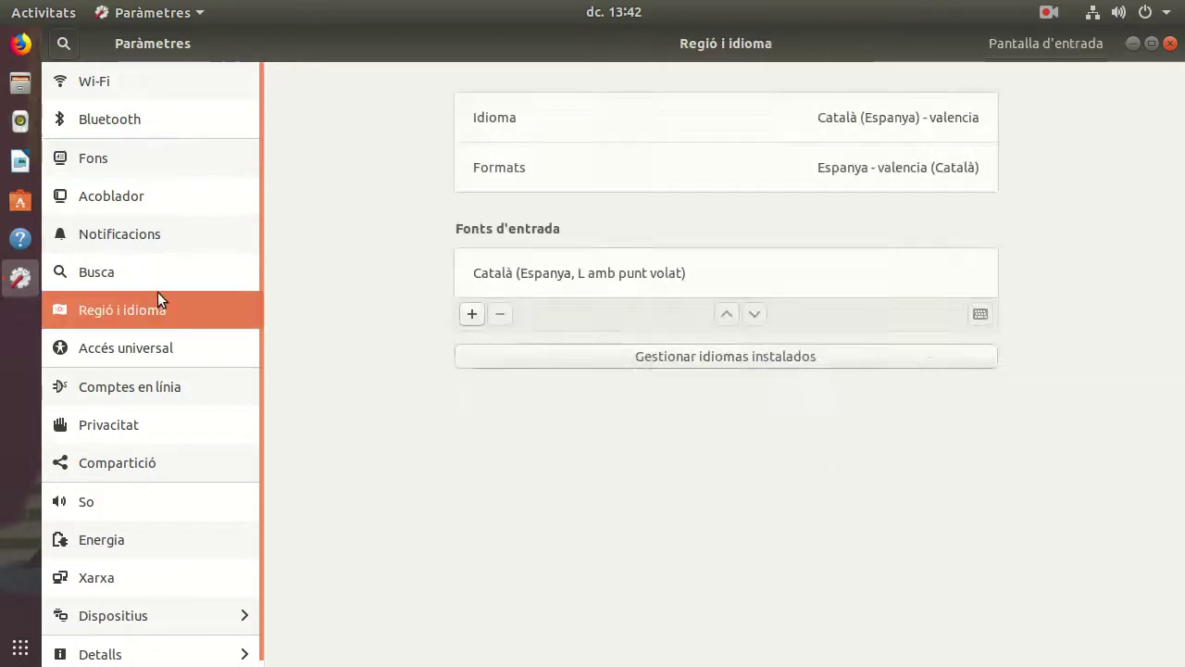
left_click(130, 388)
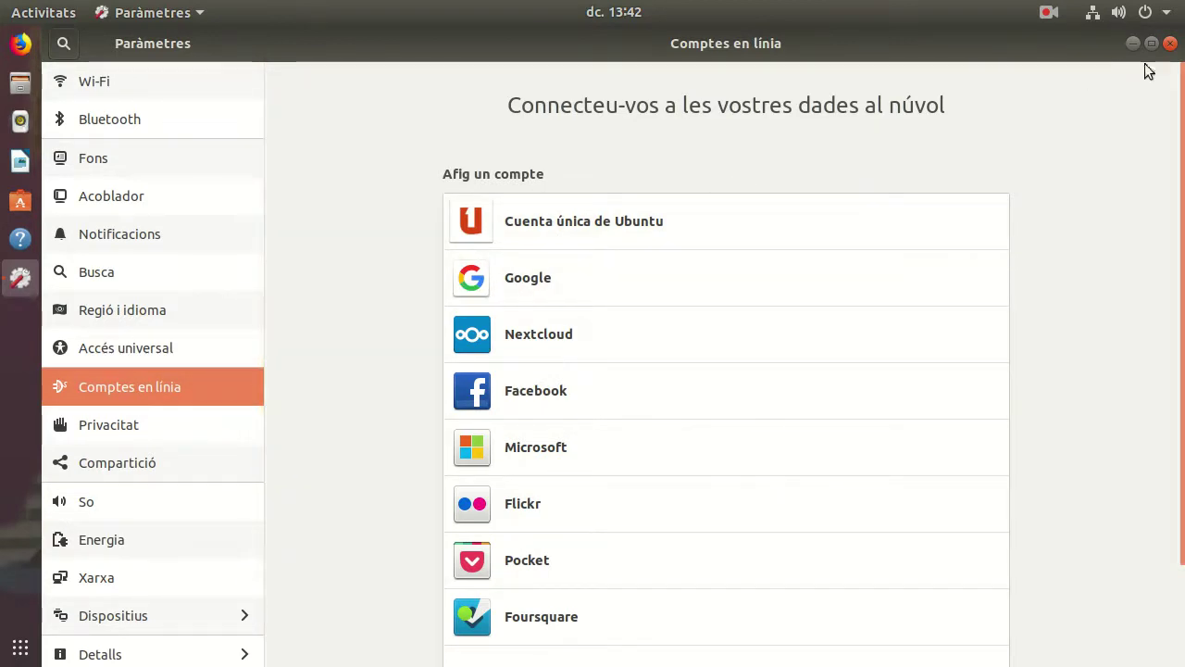
left_click(1170, 44)
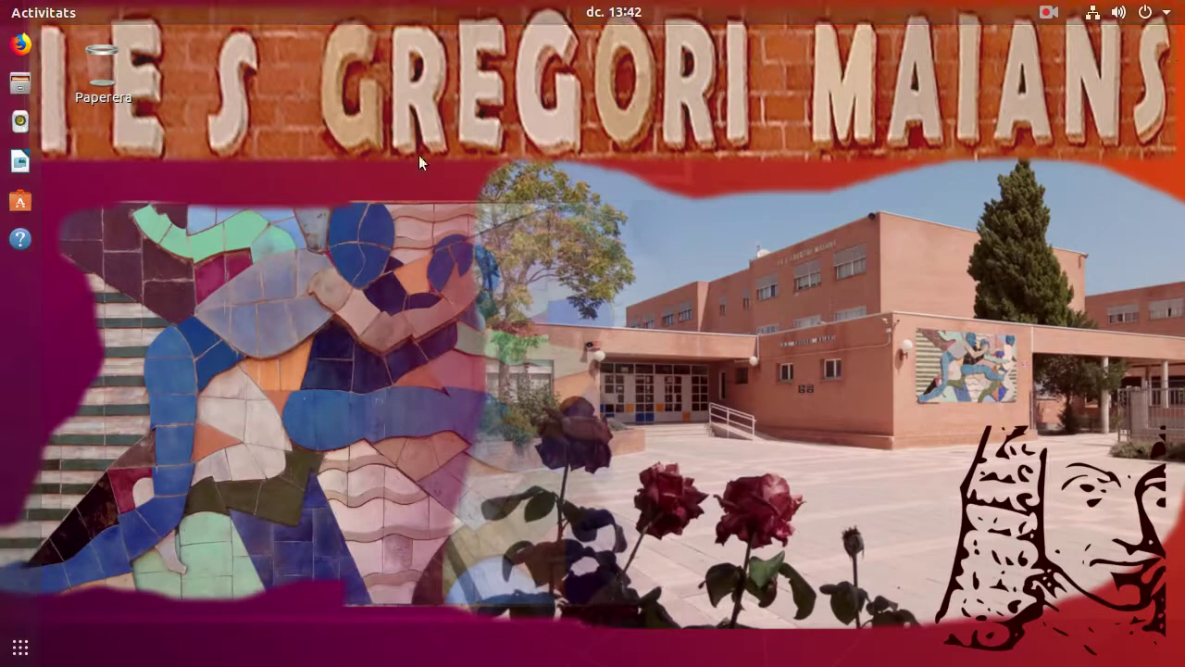
Step: Remove Programari de l'Ubuntu from the dock favourites with Suprimeix dels preferits
right_click(19, 203)
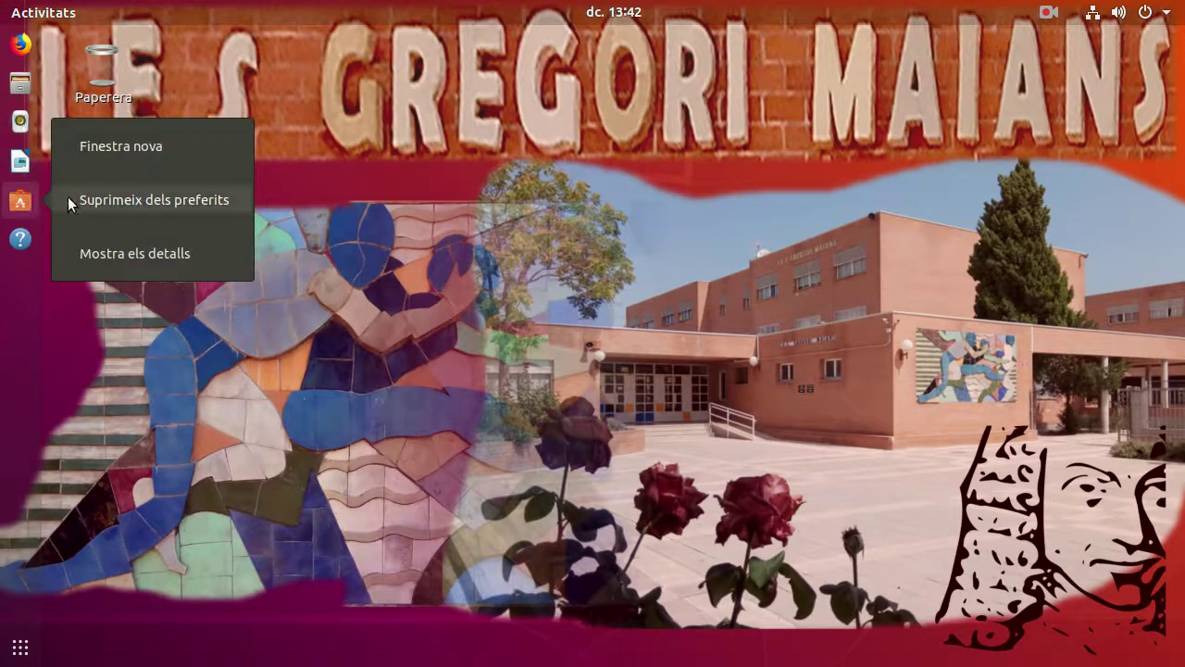
left_click(156, 197)
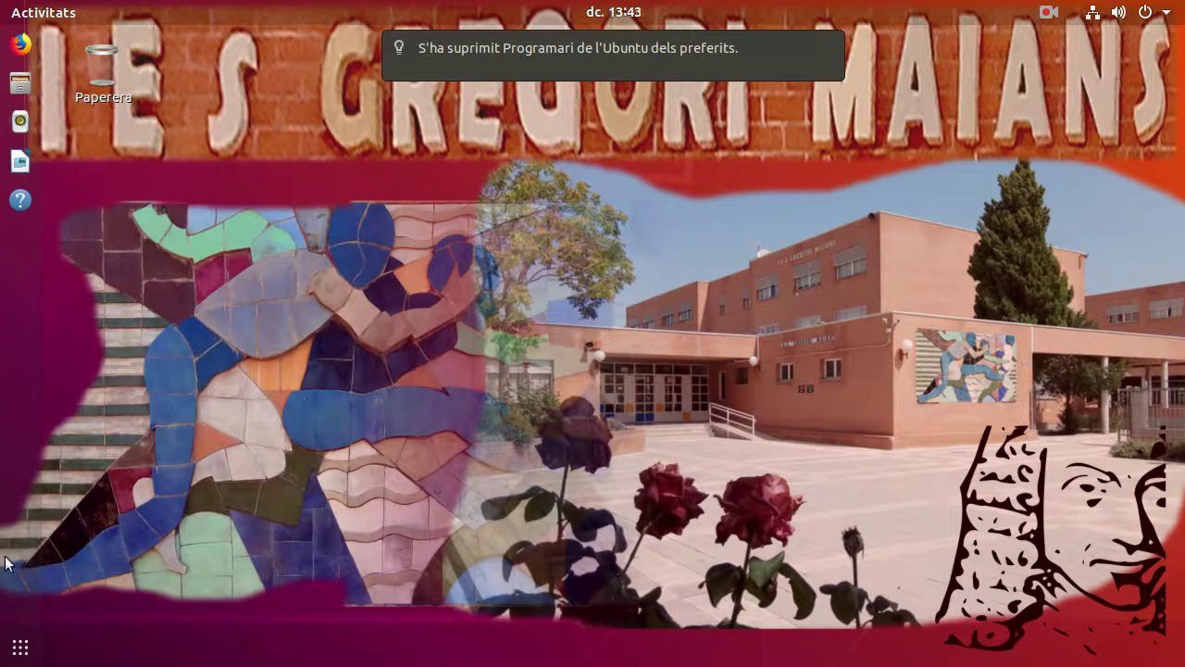
Step: In the applications view, try searching for 'jocs' and then 'graf'
left_click(27, 652)
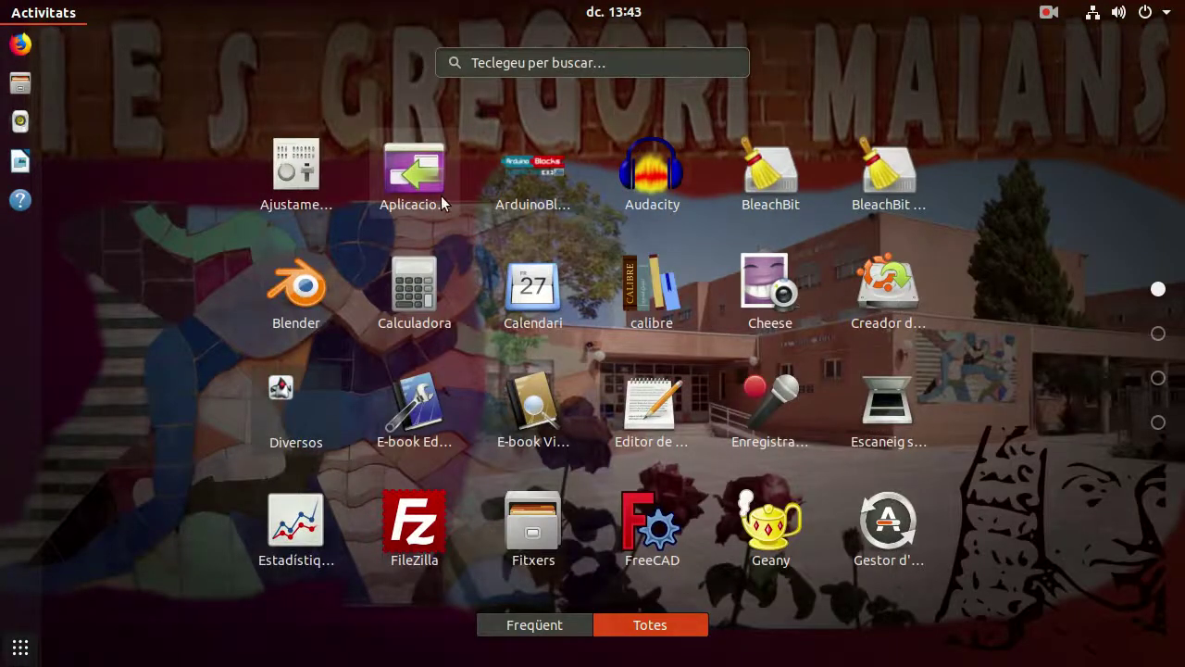
type("jocs")
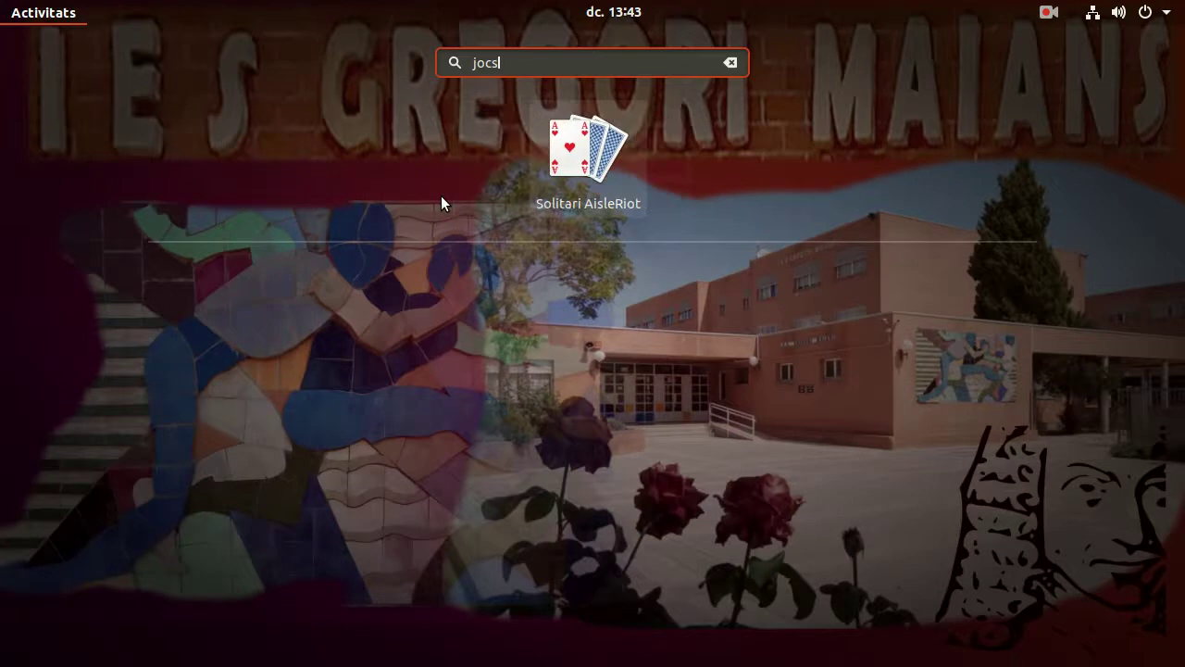
key("BackSpace")
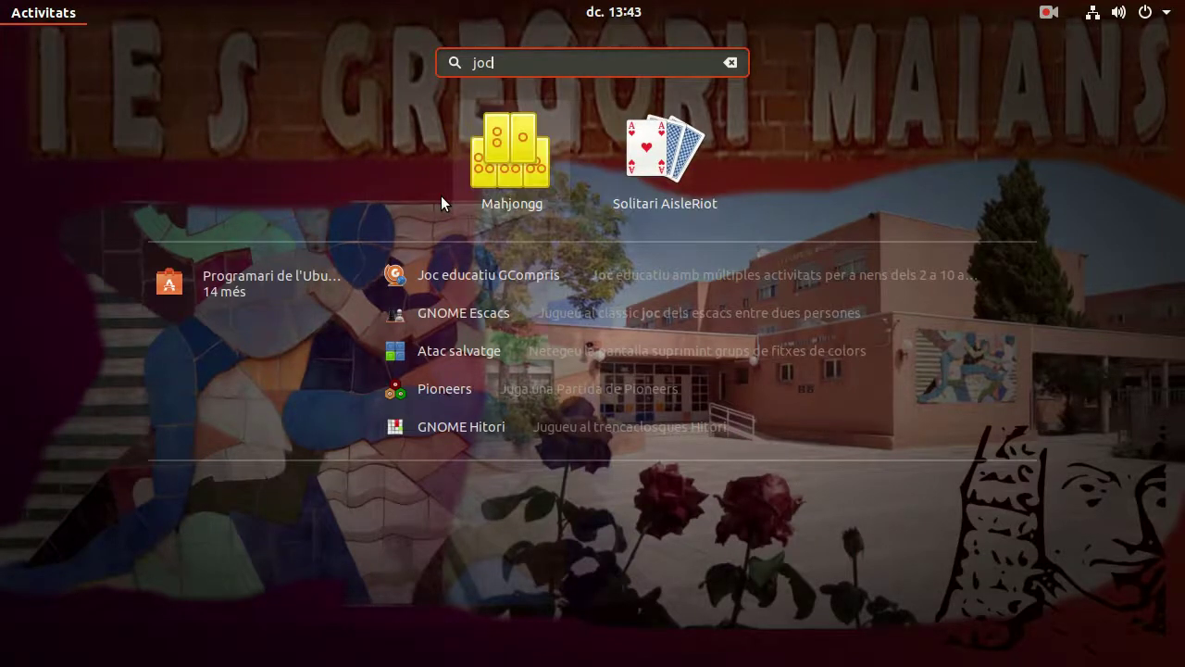
key("BackSpace")
key("BackSpace")
key("BackSpace")
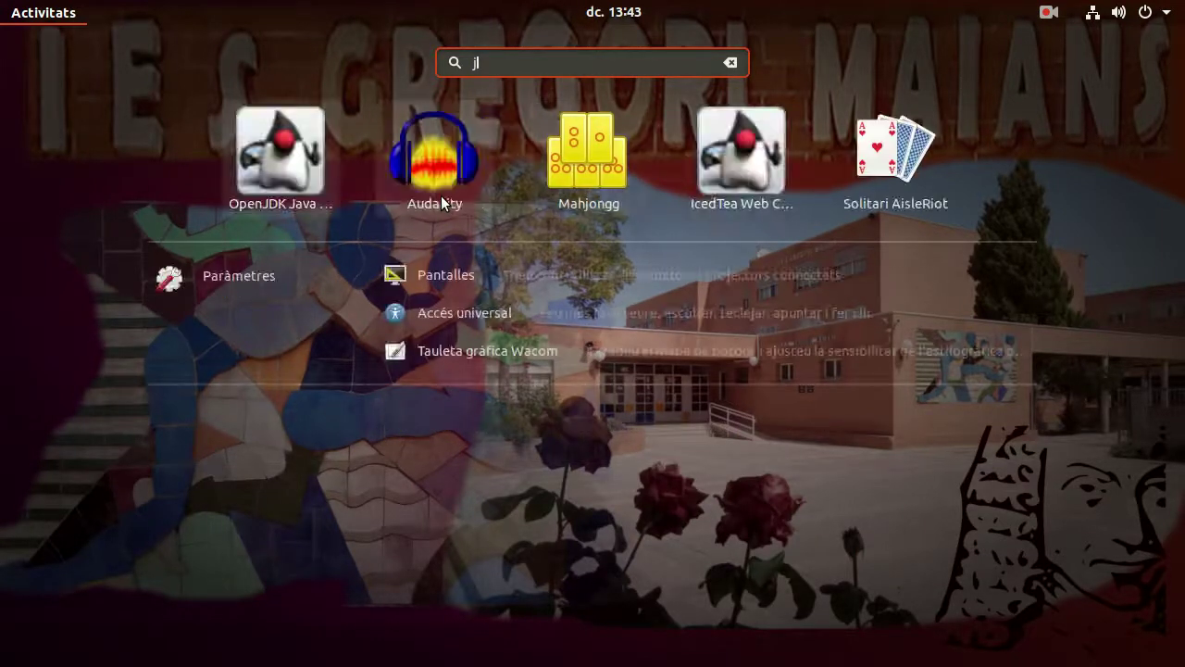
type("graf")
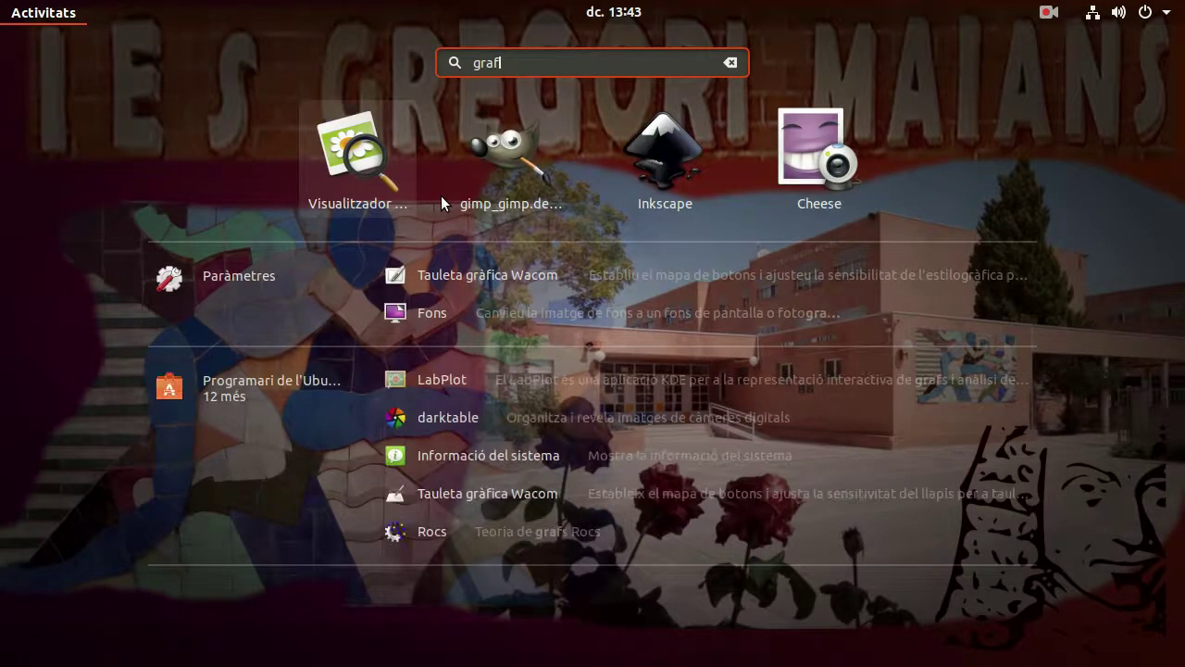
key("BackSpace")
key("BackSpace")
key("BackSpace")
key("BackSpace")
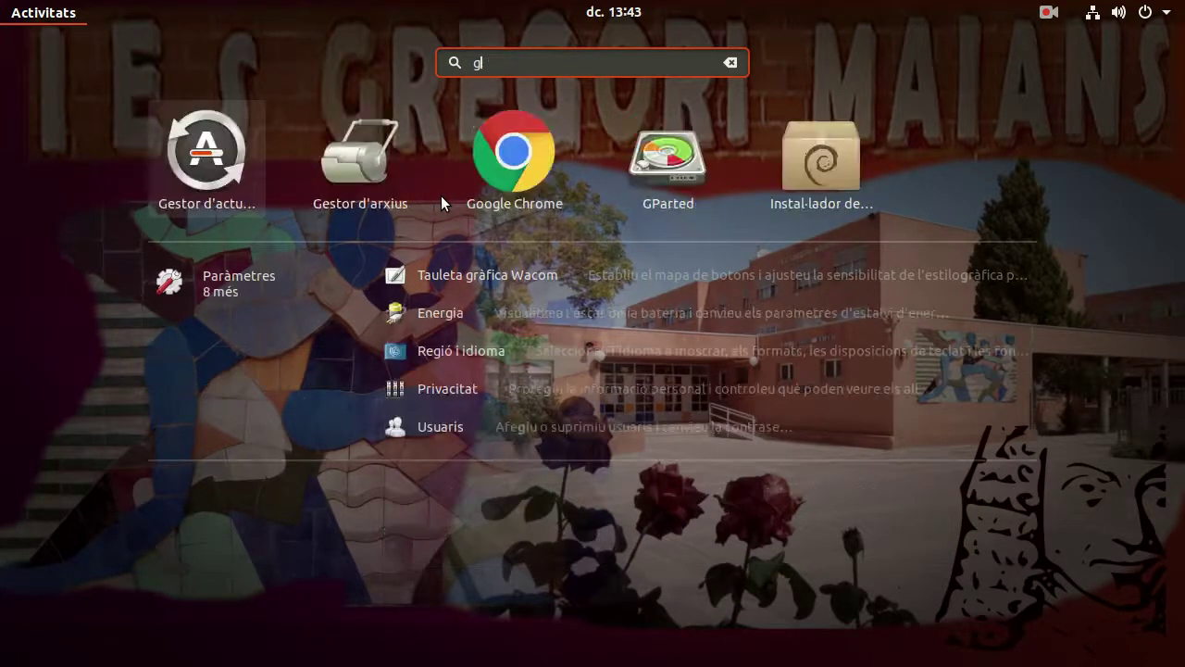
Step: Search 'internet', pin Google Chrome to the favourites, and clear the search
type("in")
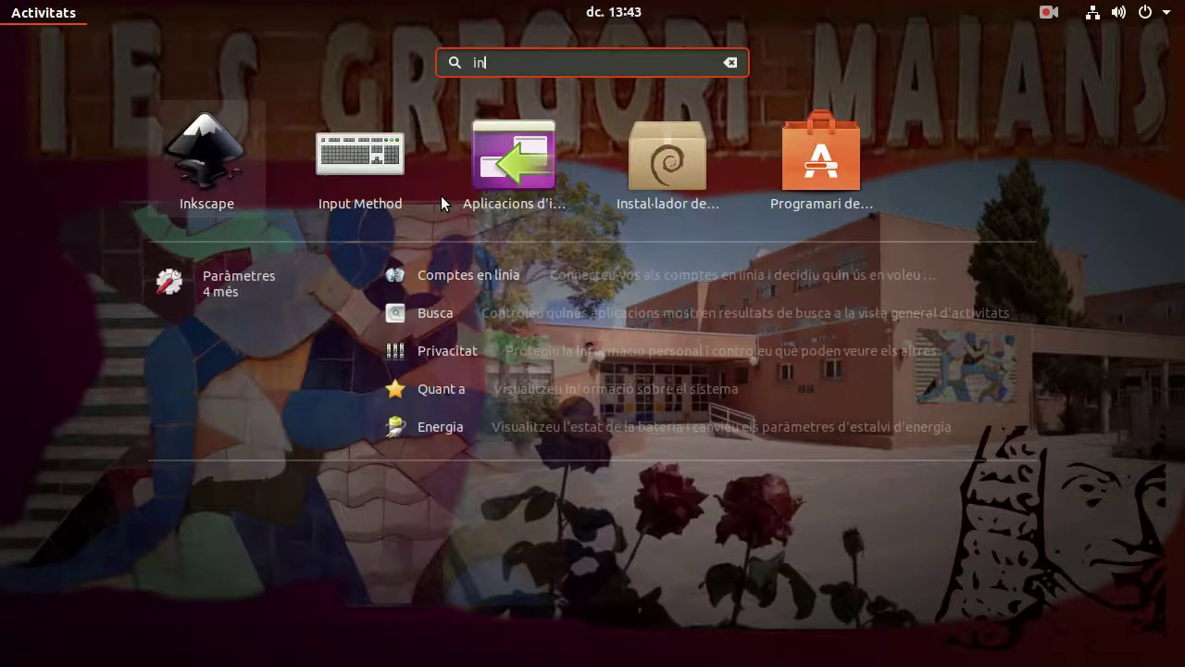
type("ter")
type("n")
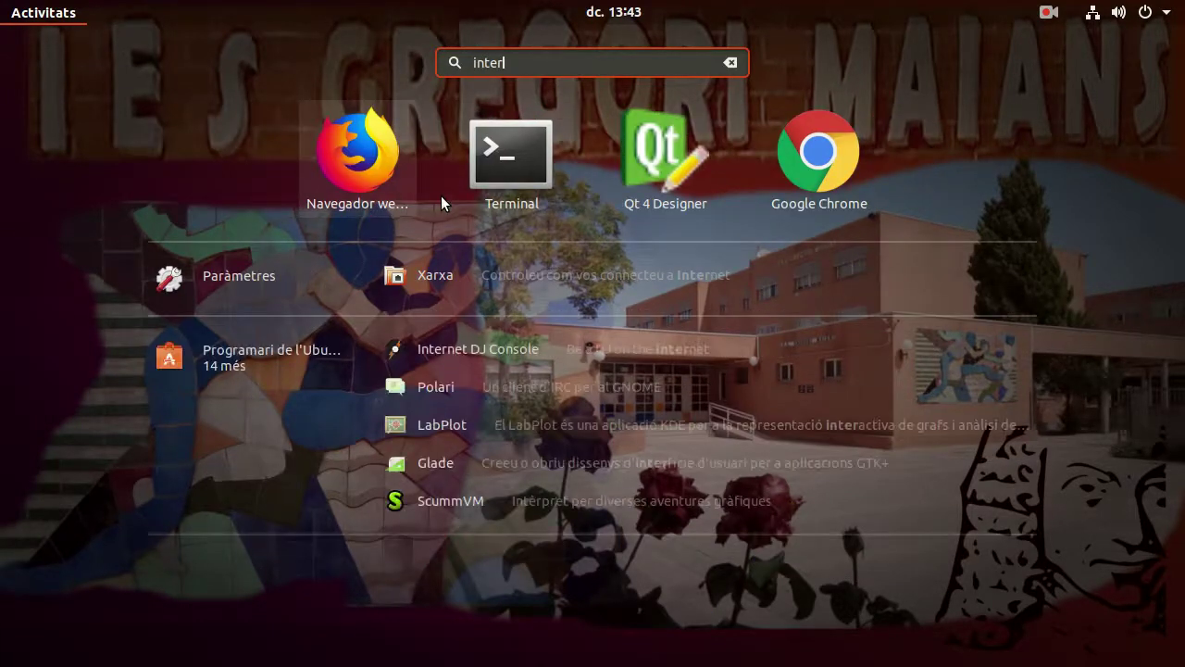
type("et")
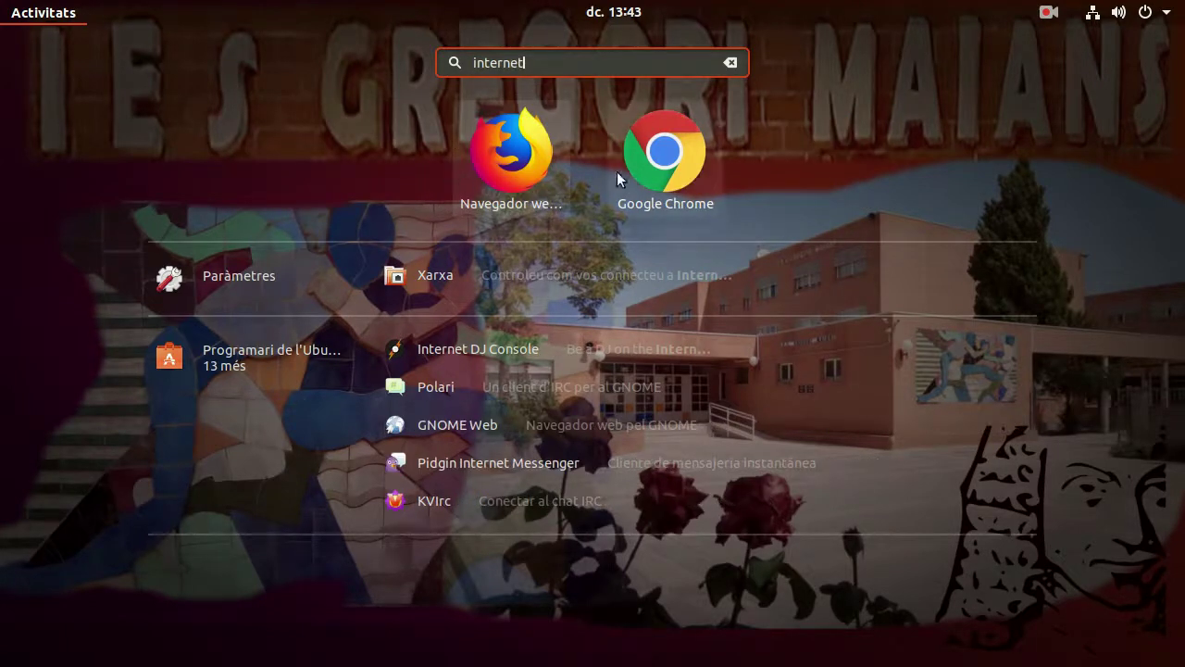
right_click(651, 161)
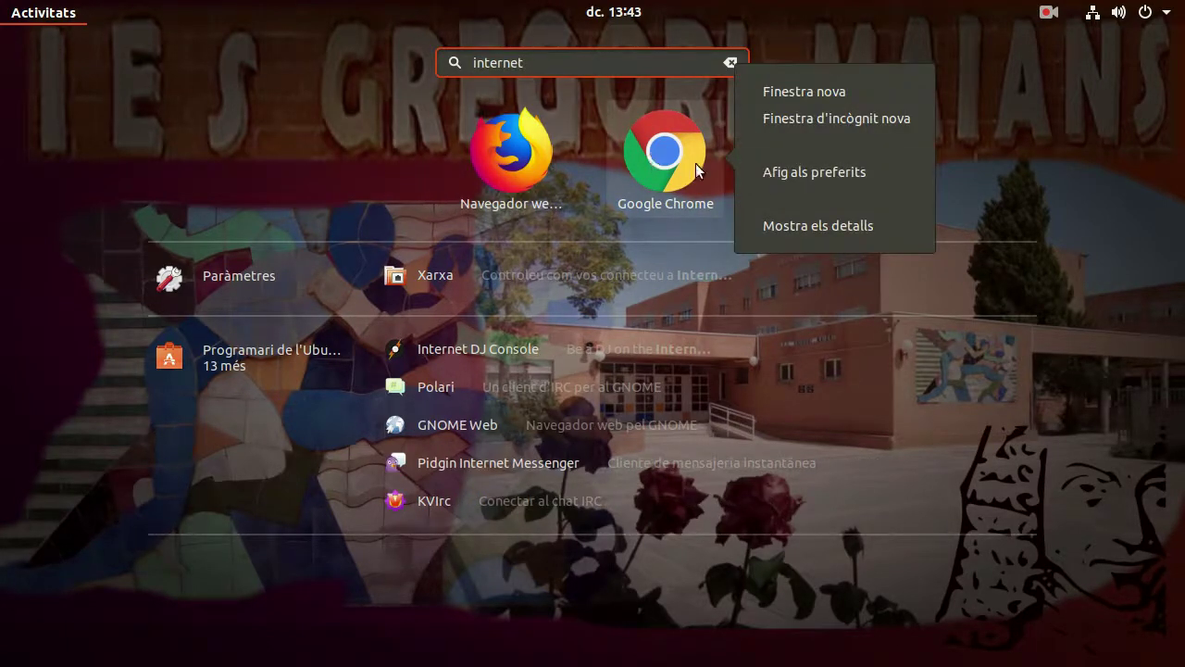
left_click(839, 168)
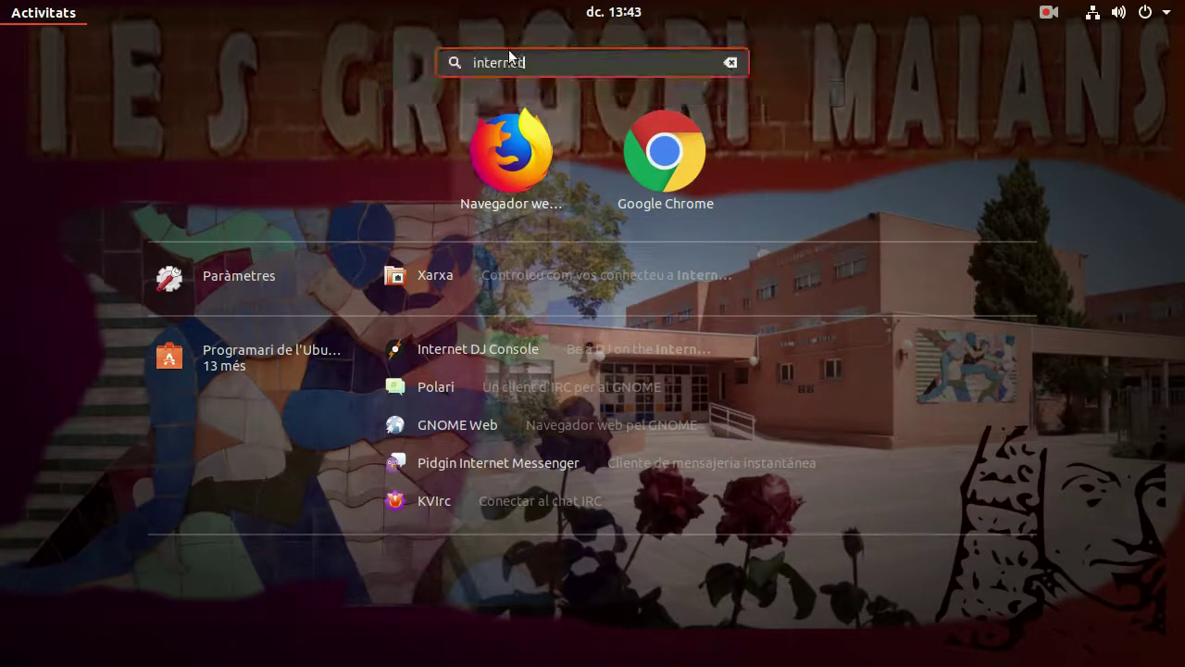
left_click(733, 58)
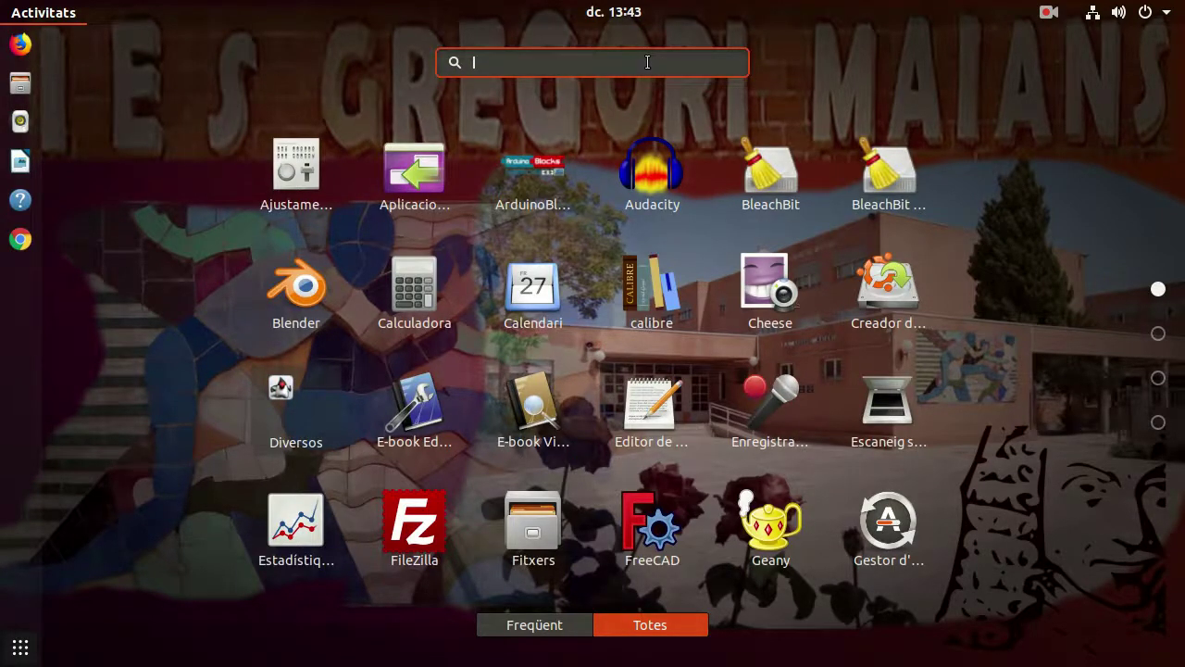
Step: Search 'capt' and add Captura and VLC media player to the dock favourites
type("capt")
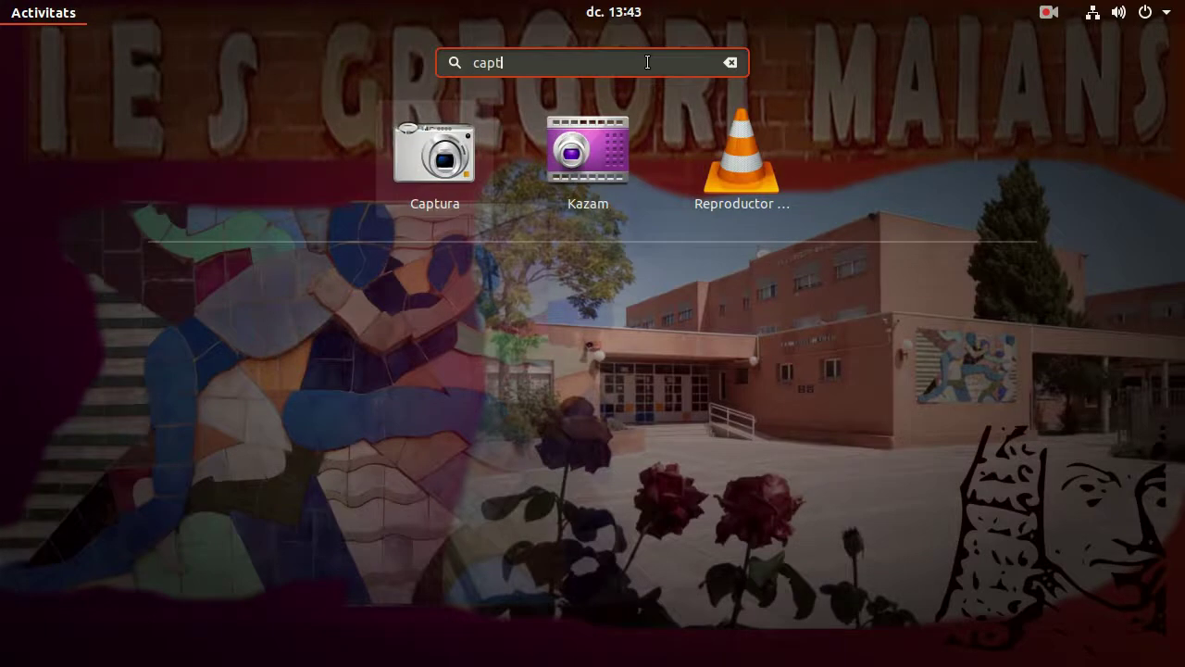
right_click(450, 146)
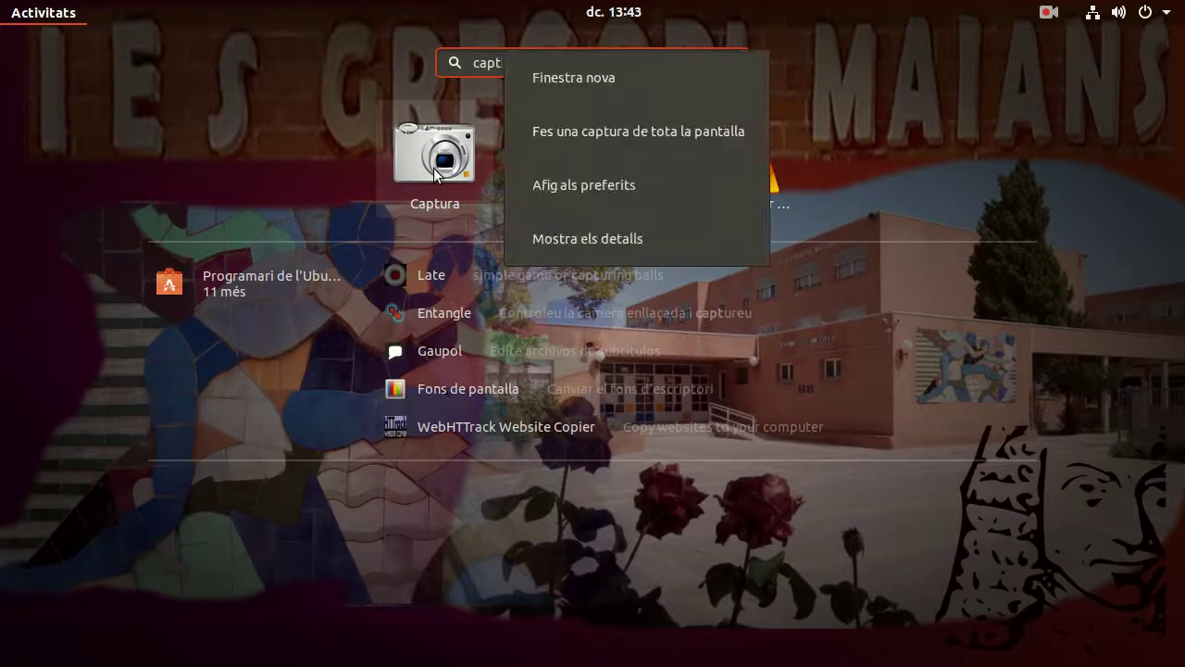
left_click(616, 183)
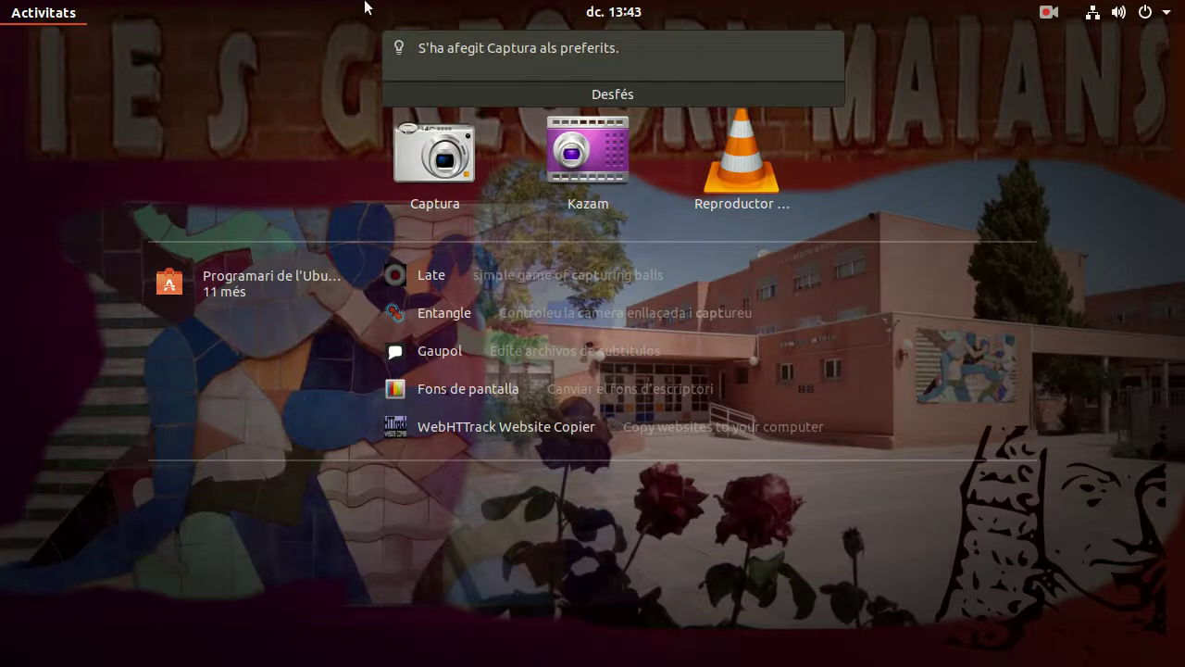
right_click(741, 173)
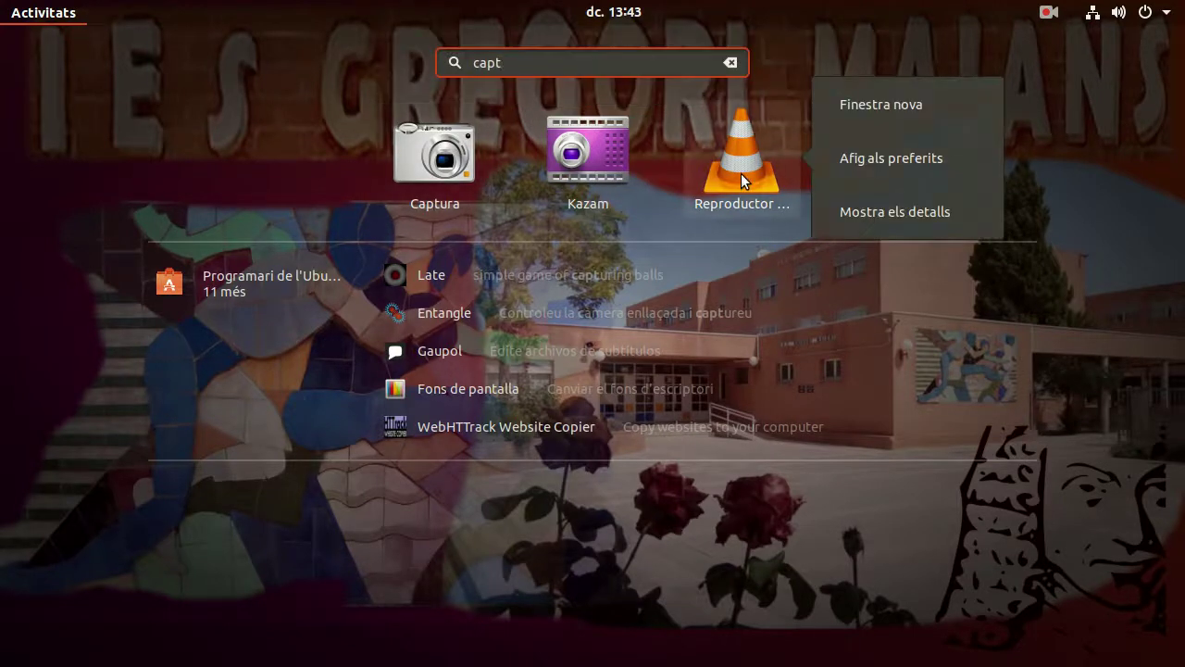
left_click(861, 160)
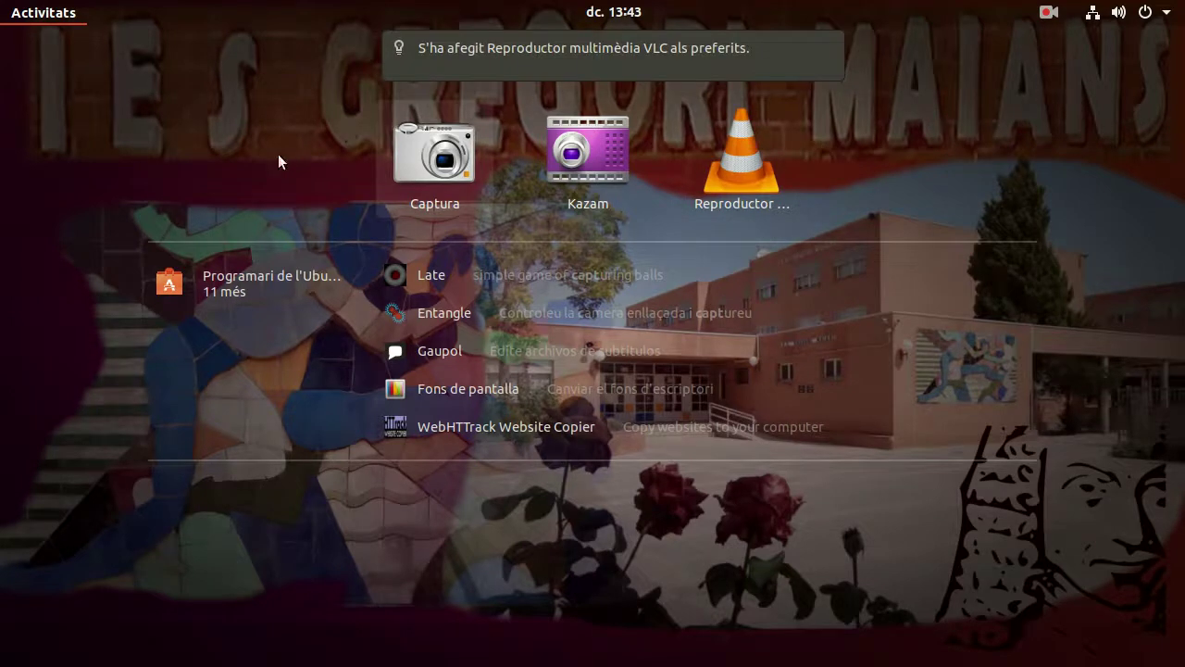
key("Escape")
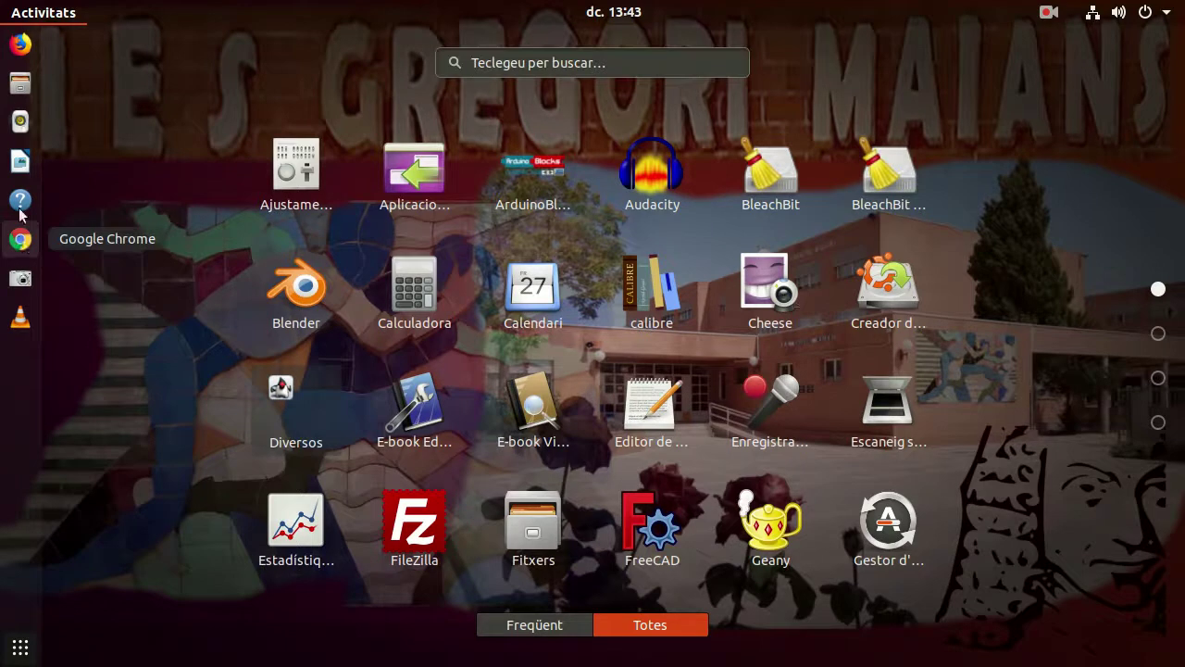
Step: Drag Files to the top, Chrome second, Captura up one, and VLC above Help
right_click(20, 83)
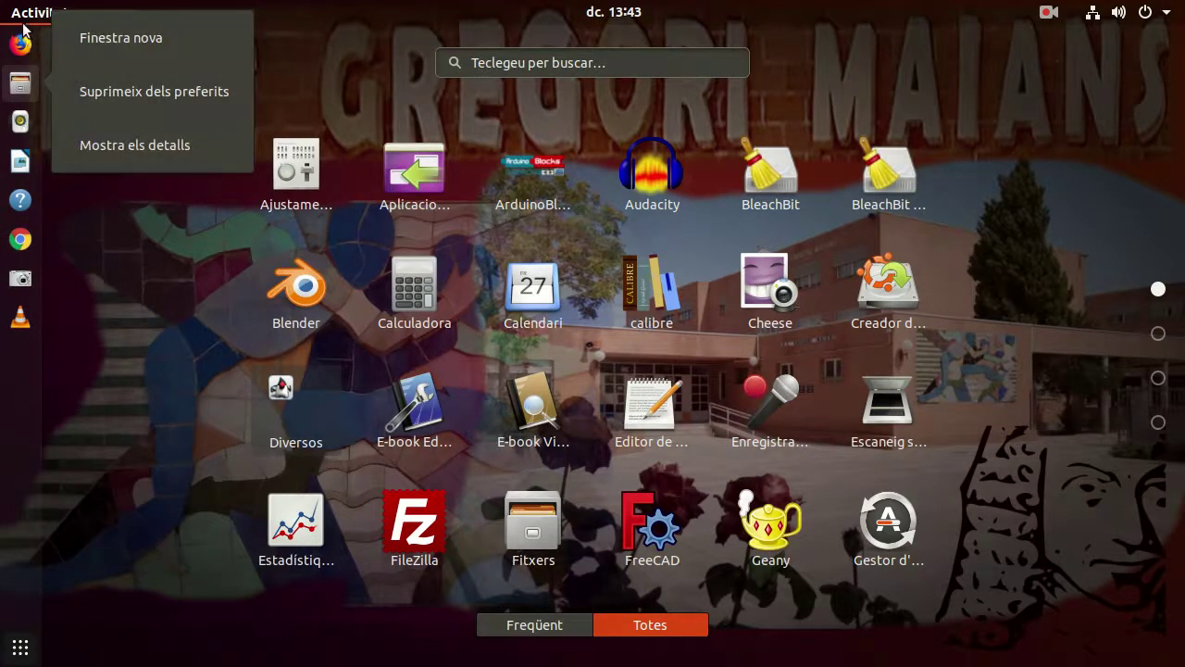
left_click(97, 181)
left_click_drag(28, 88, 20, 42)
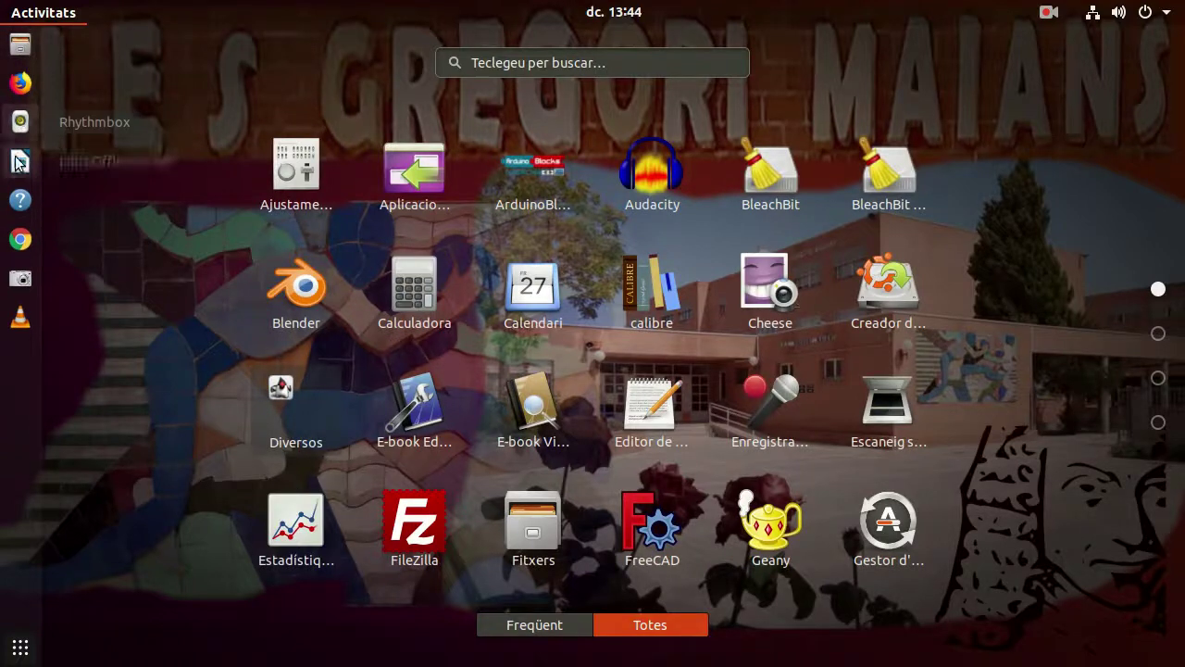
left_click_drag(20, 243, 21, 76)
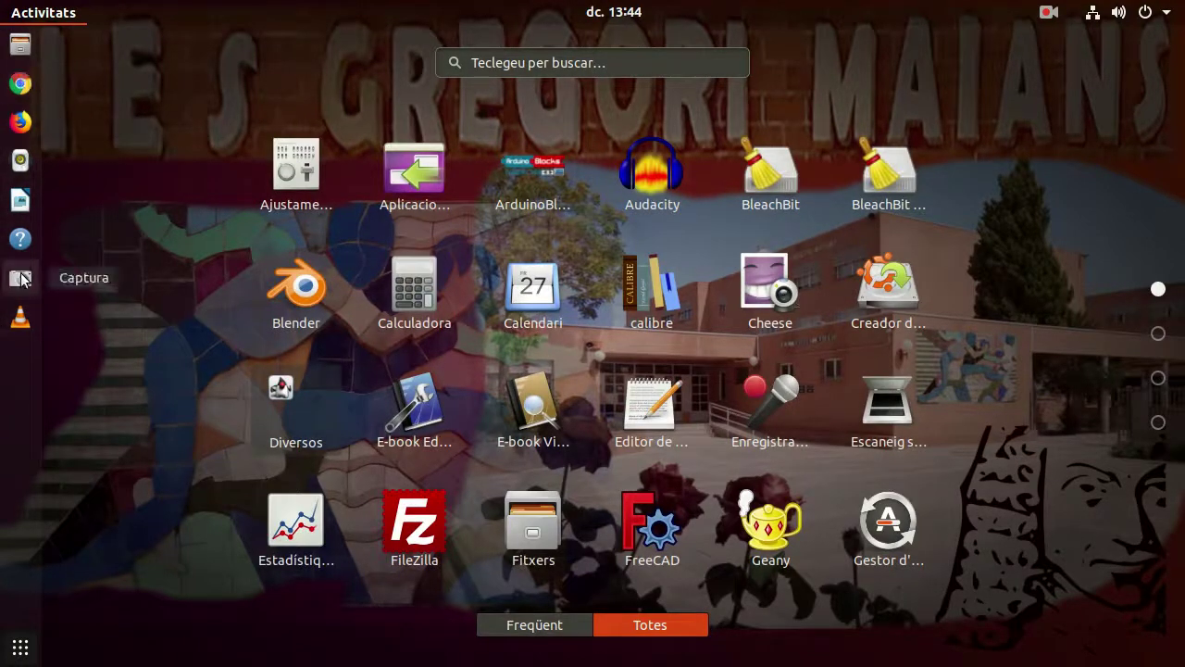
left_click_drag(22, 280, 21, 239)
left_click_drag(18, 320, 21, 267)
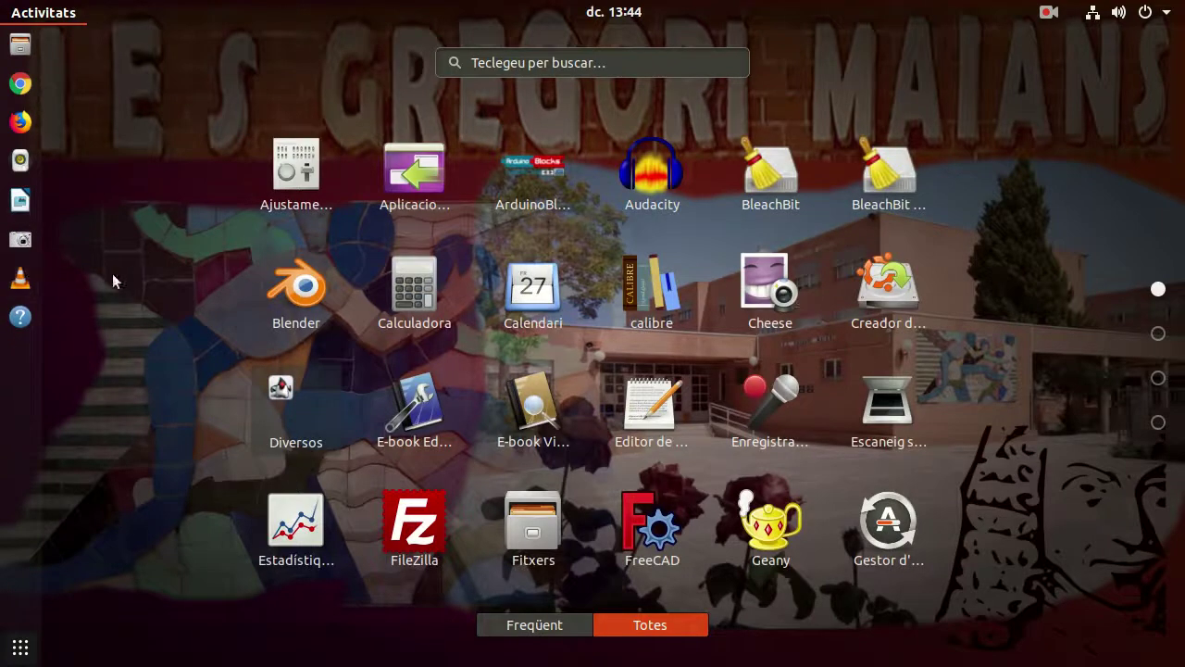
Step: Return to the desktop, open the home folder in Files, and shift its window right
left_click(141, 170)
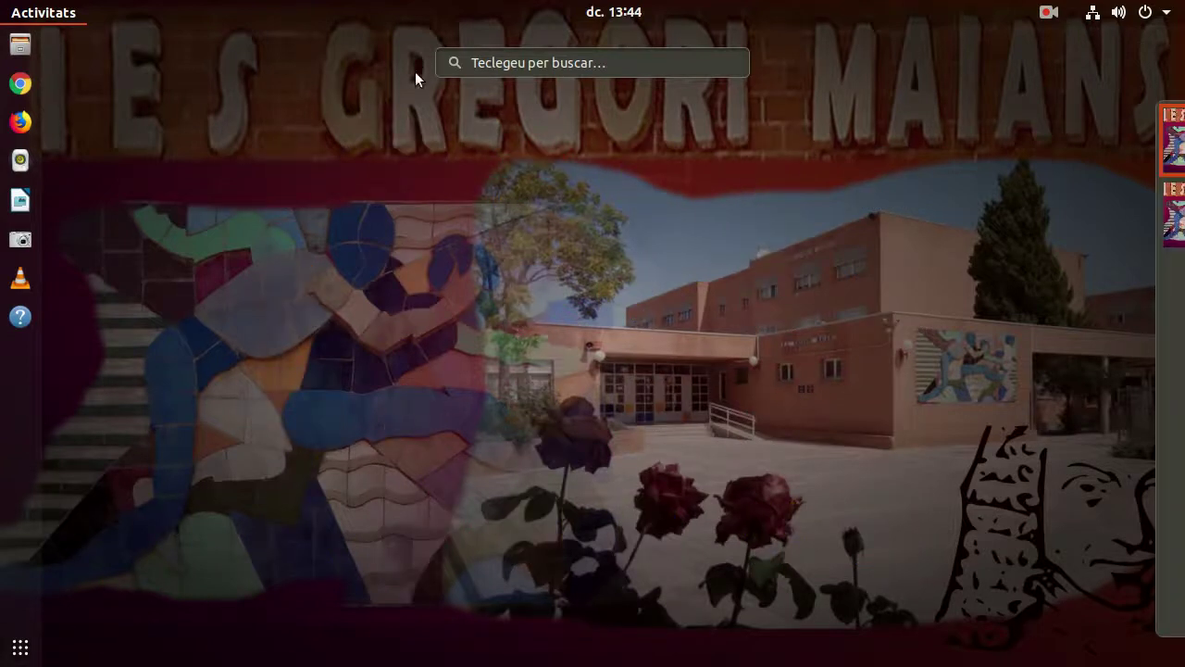
left_click(276, 82)
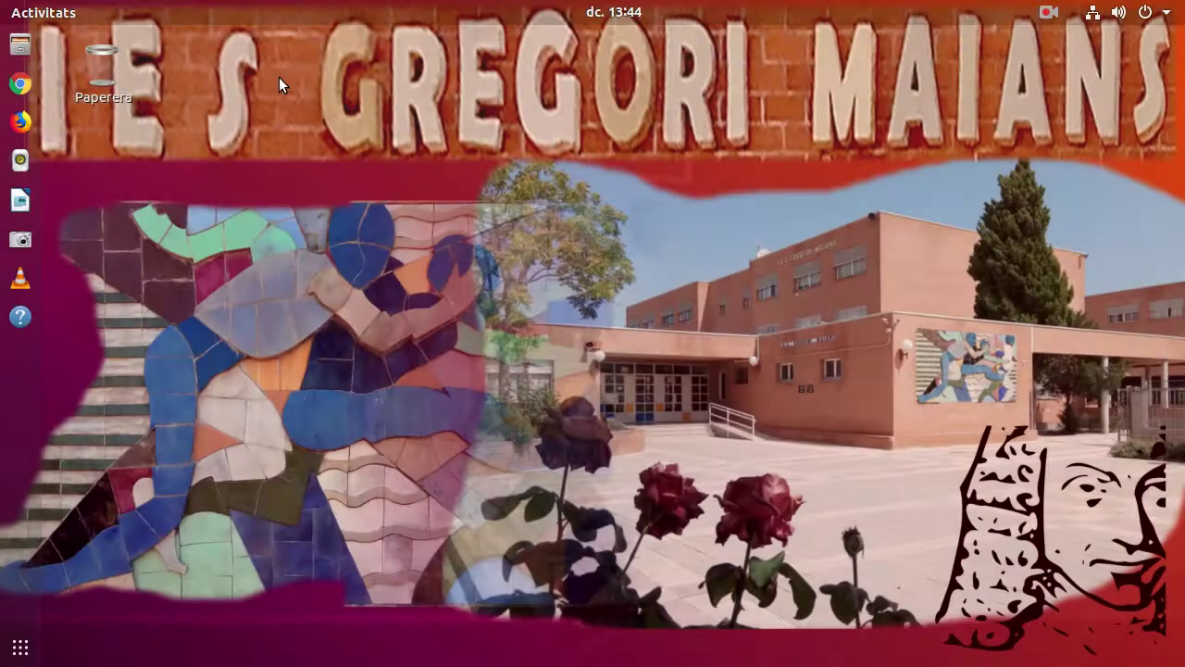
left_click(20, 45)
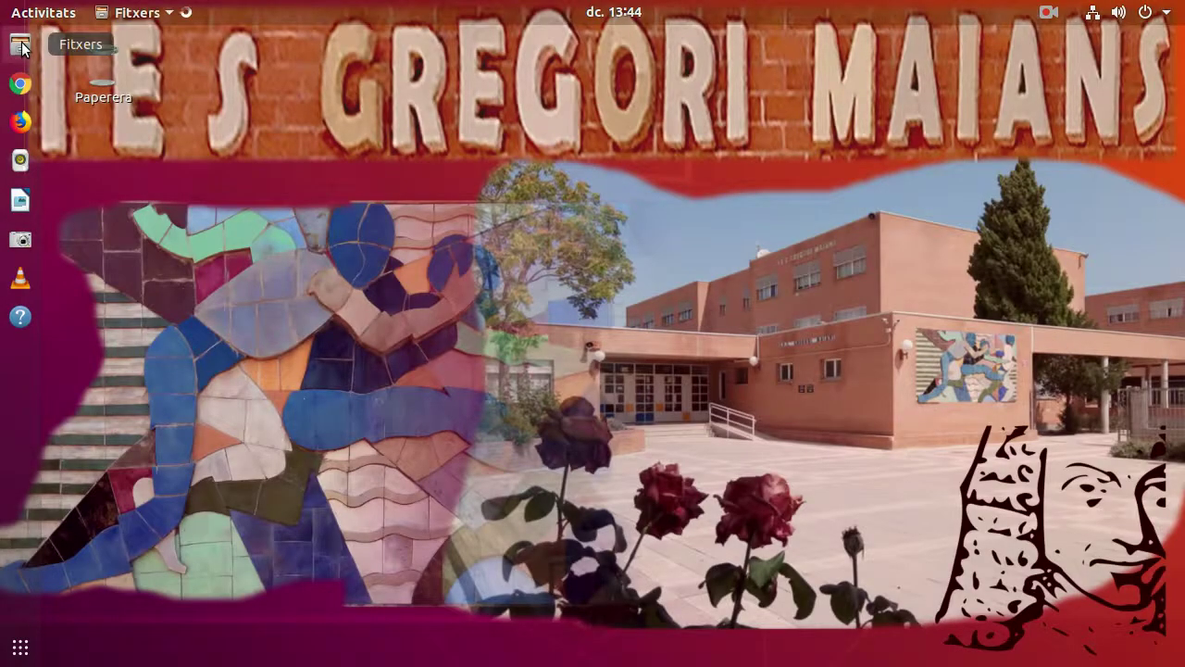
left_click_drag(533, 72, 644, 87)
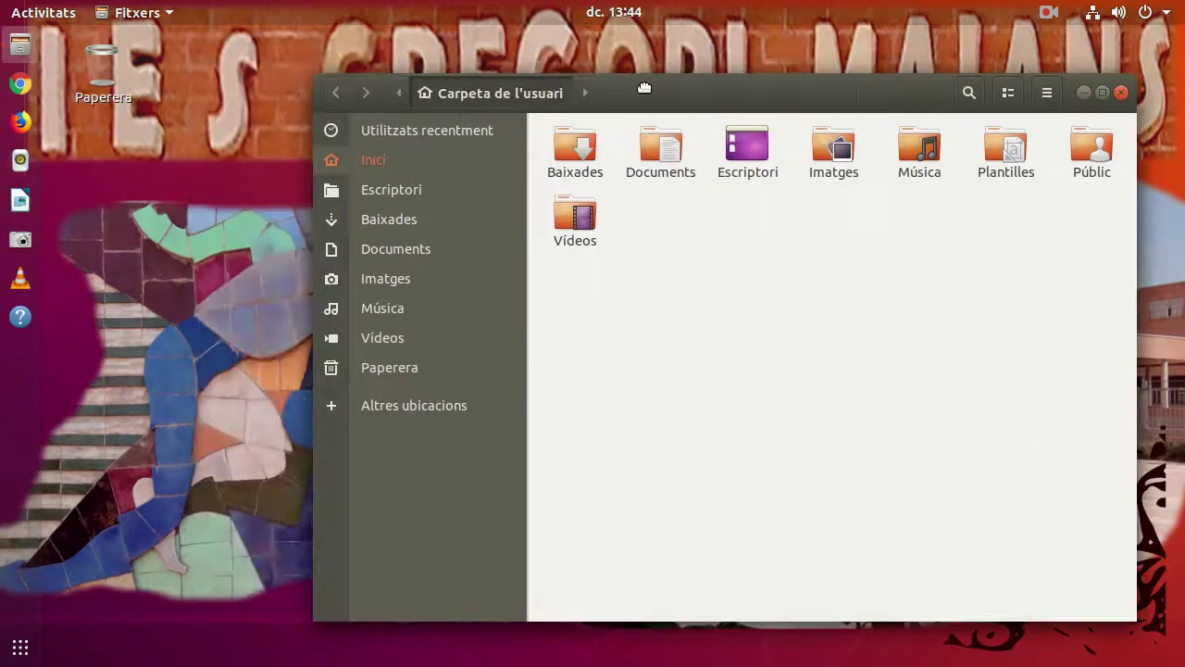
Step: Launch VLC, accept its privacy dialog with Continua, and bring it in front of Files
left_click(20, 278)
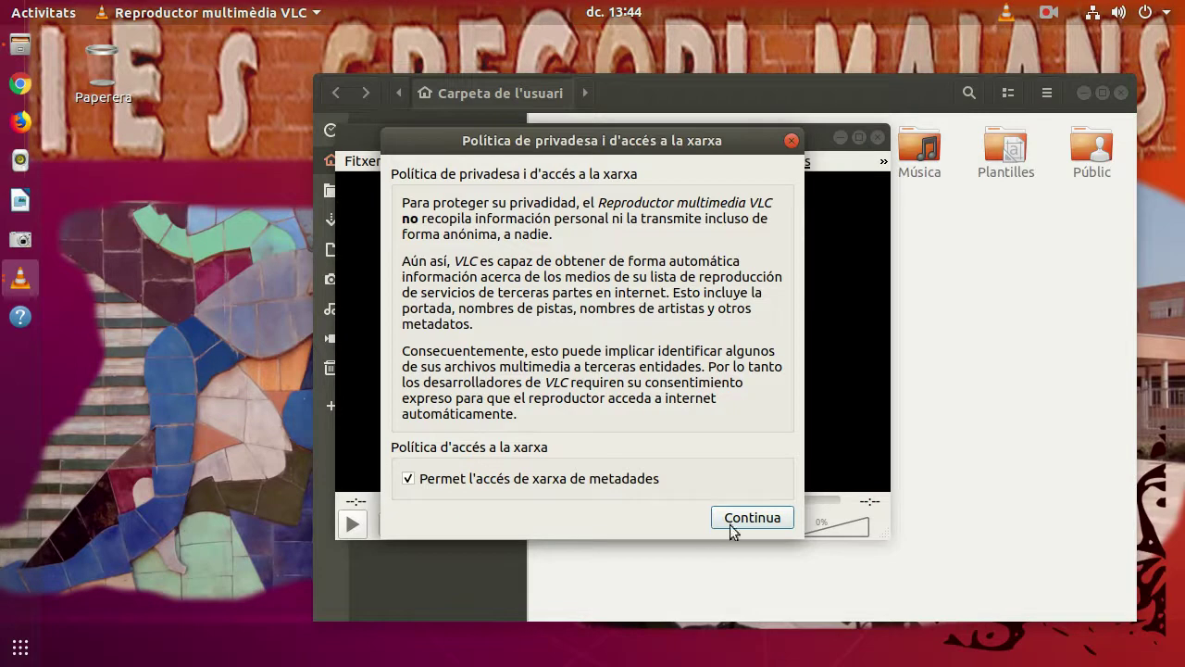
left_click(746, 522)
left_click_drag(705, 147, 473, 233)
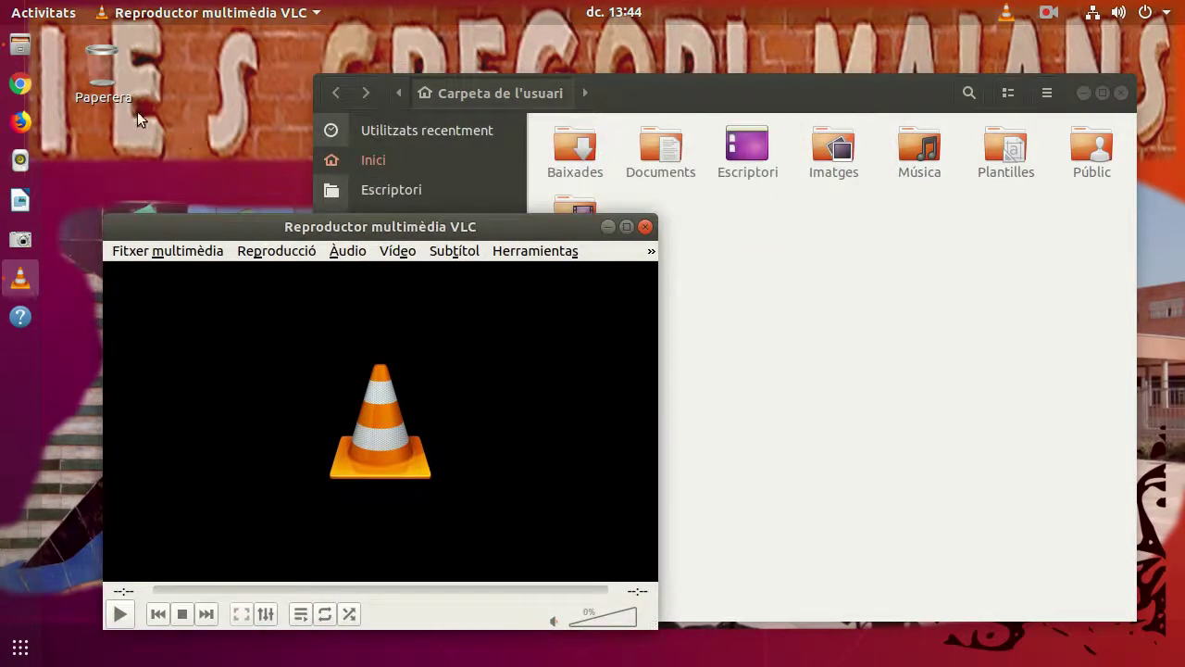
left_click(38, 14)
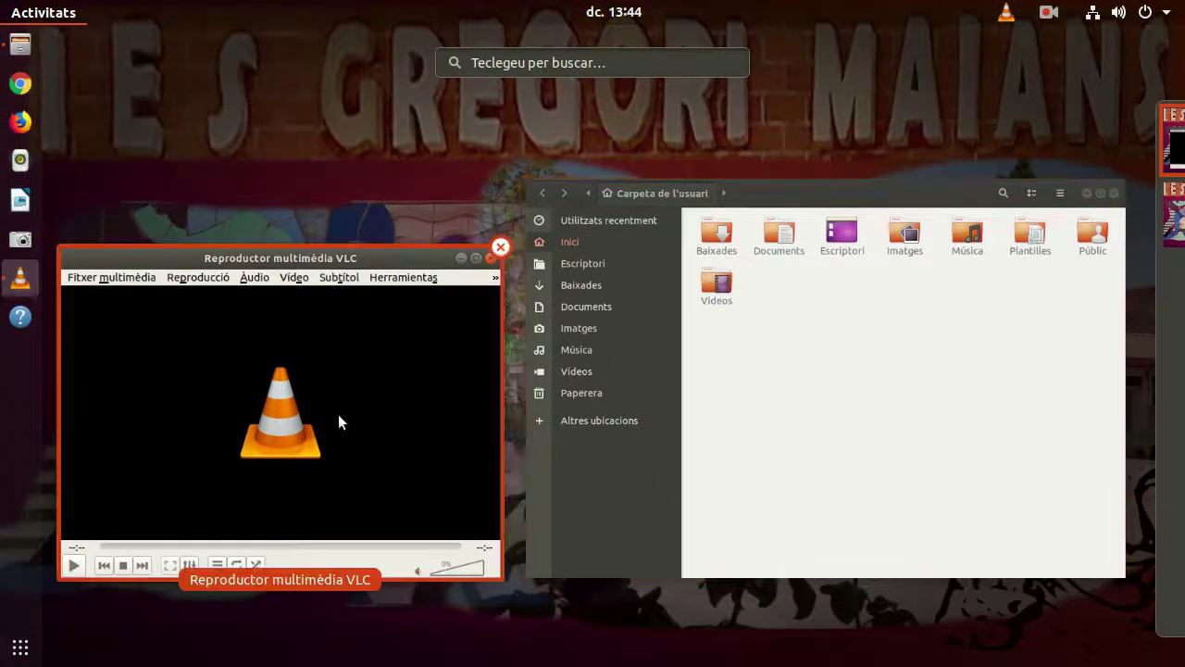
left_click(431, 358)
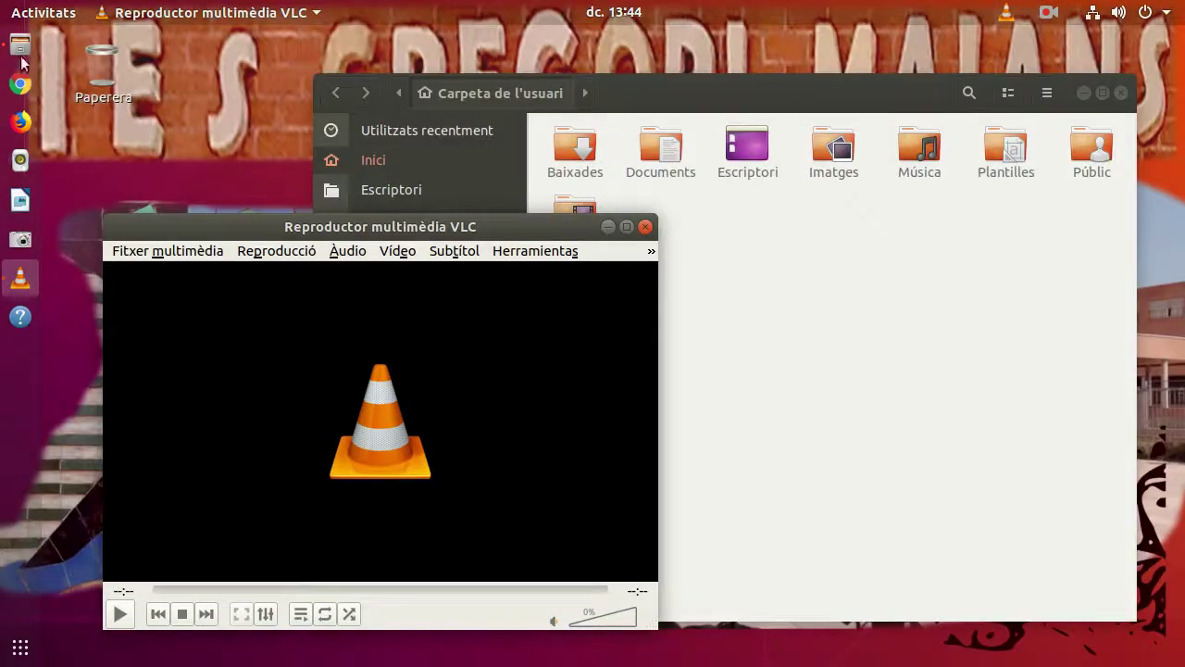
left_click(25, 9)
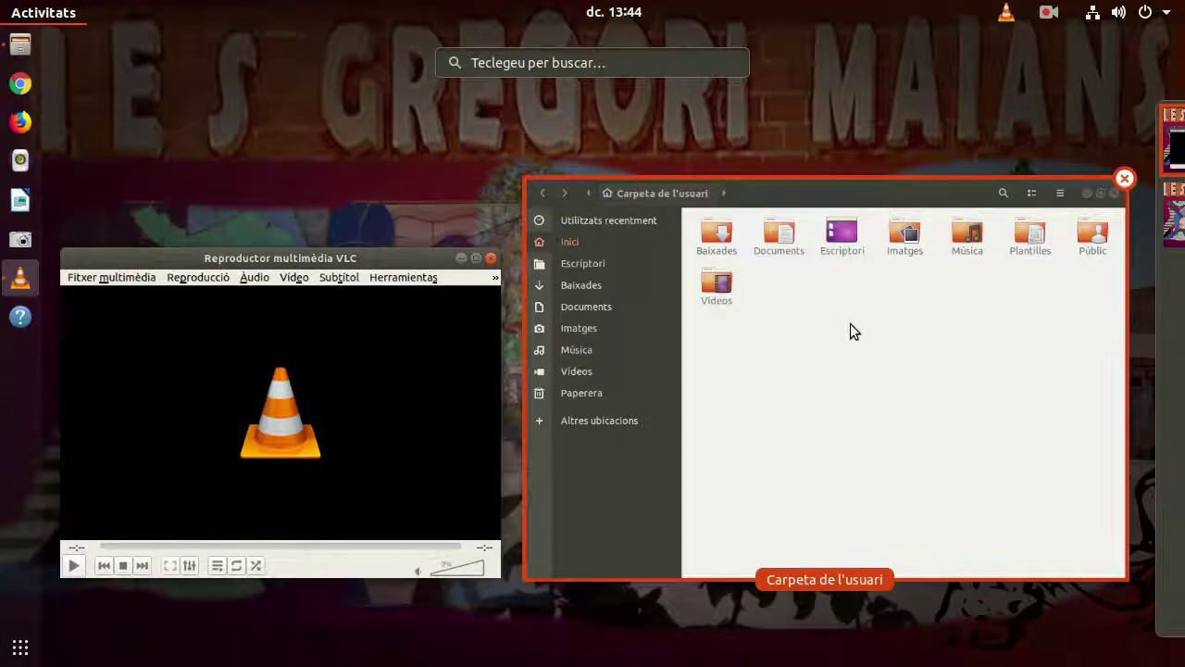
Step: Move the Files window to workspace 2 and switch to it
left_click(850, 325)
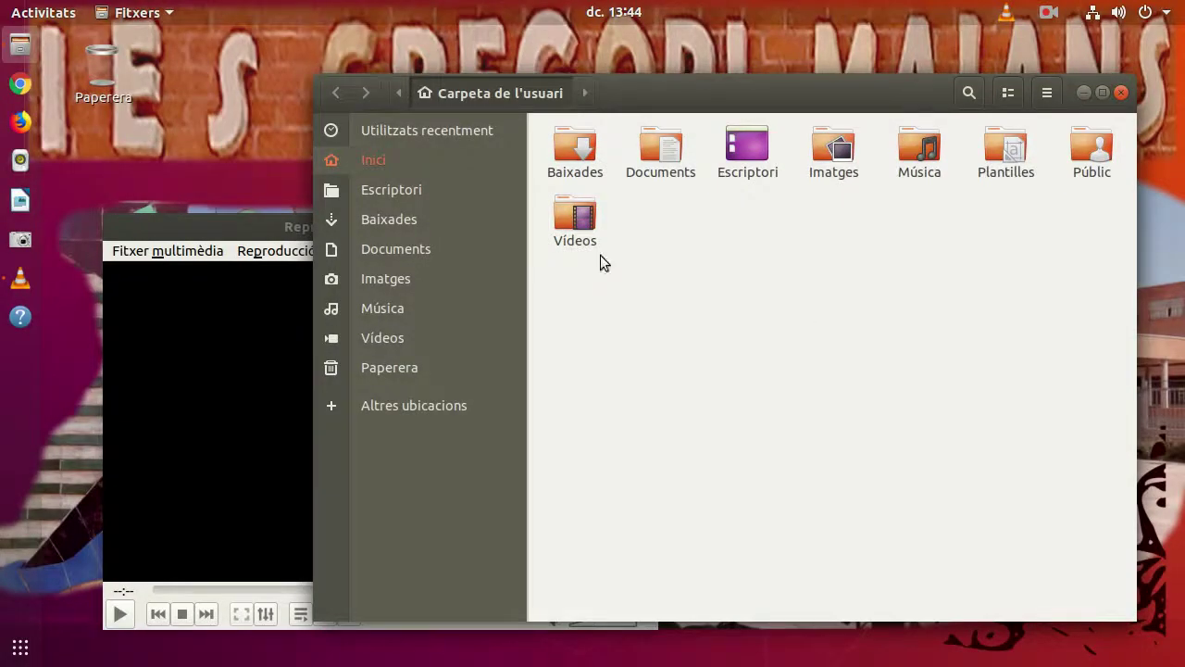
left_click(37, 17)
mouse_move(1133, 240)
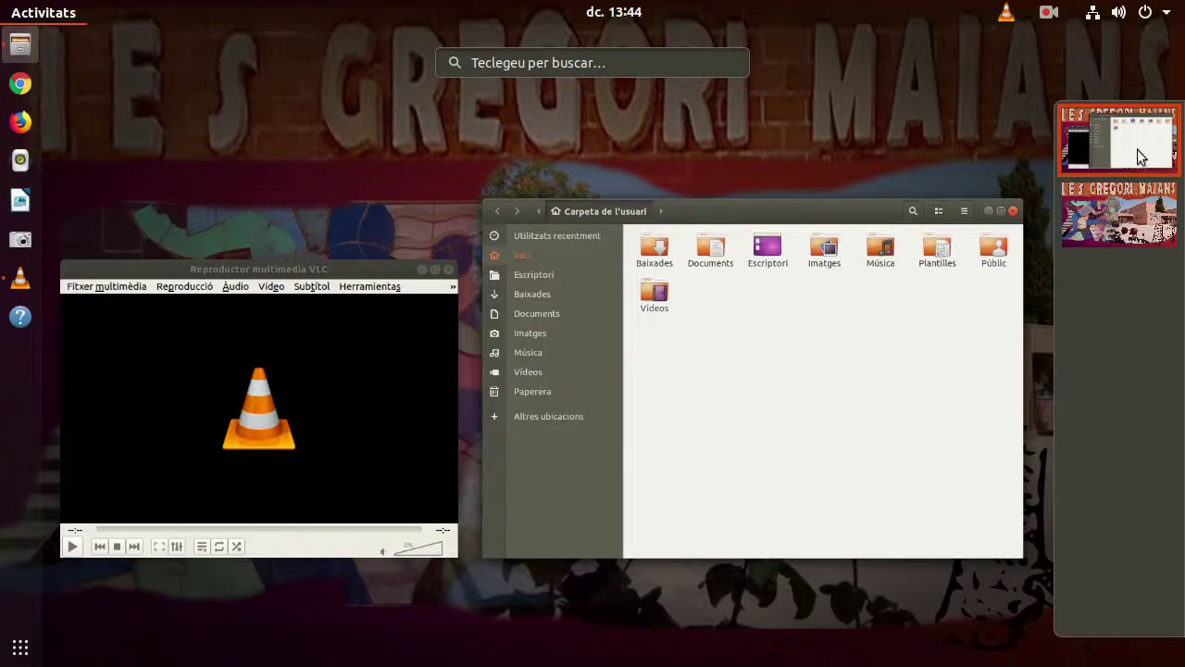
left_click_drag(1140, 149, 1144, 241)
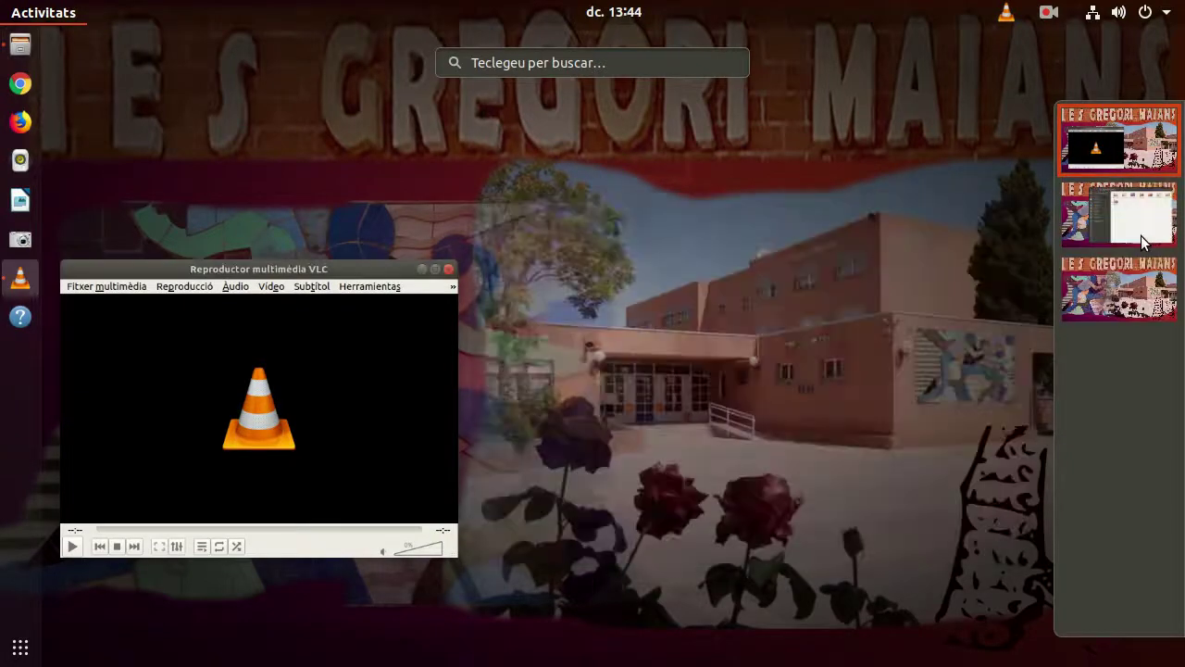
left_click(1084, 213)
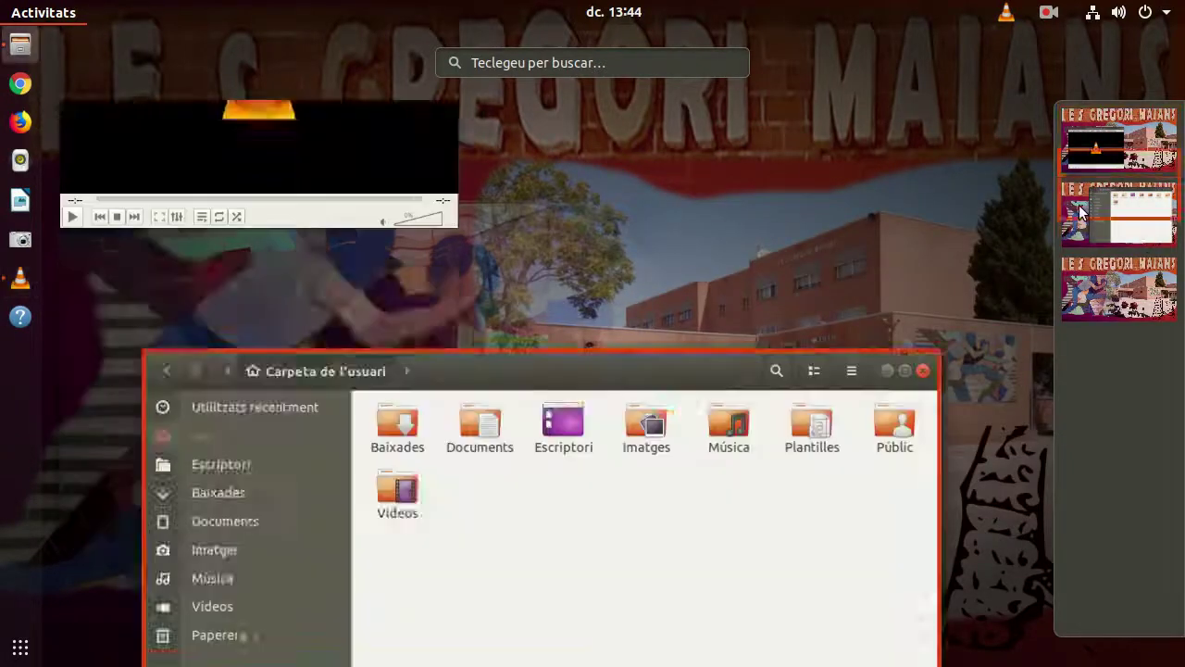
left_click(787, 336)
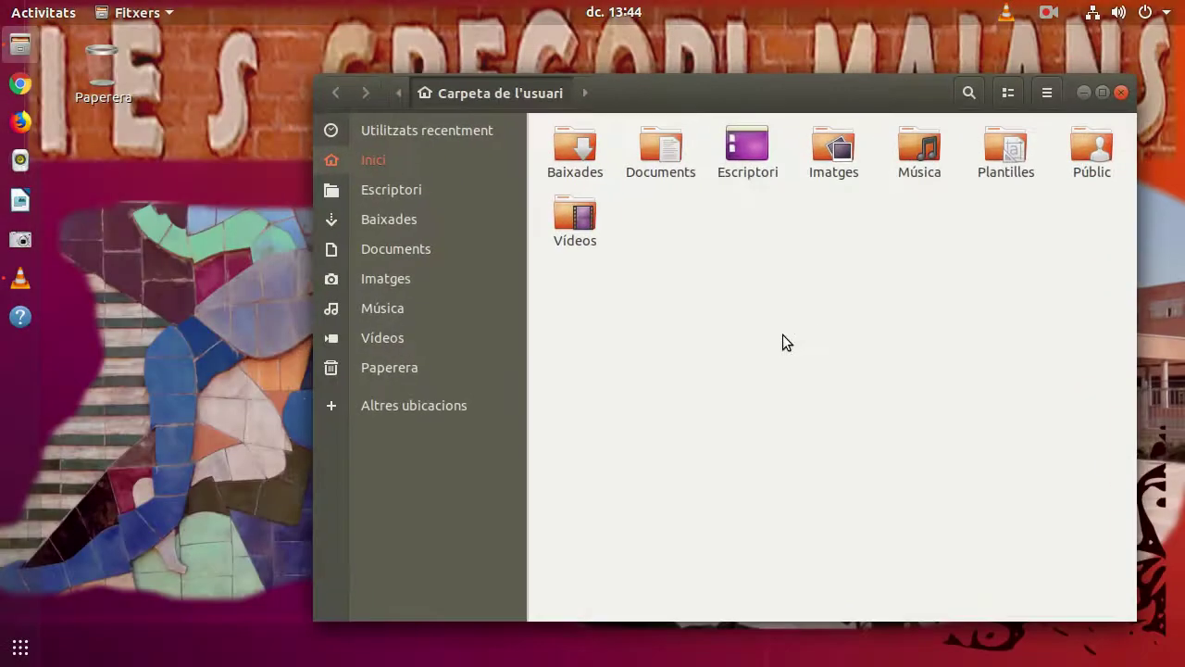
Step: Bring Files back to workspace 1, then close the Files and VLC windows
left_click(37, 9)
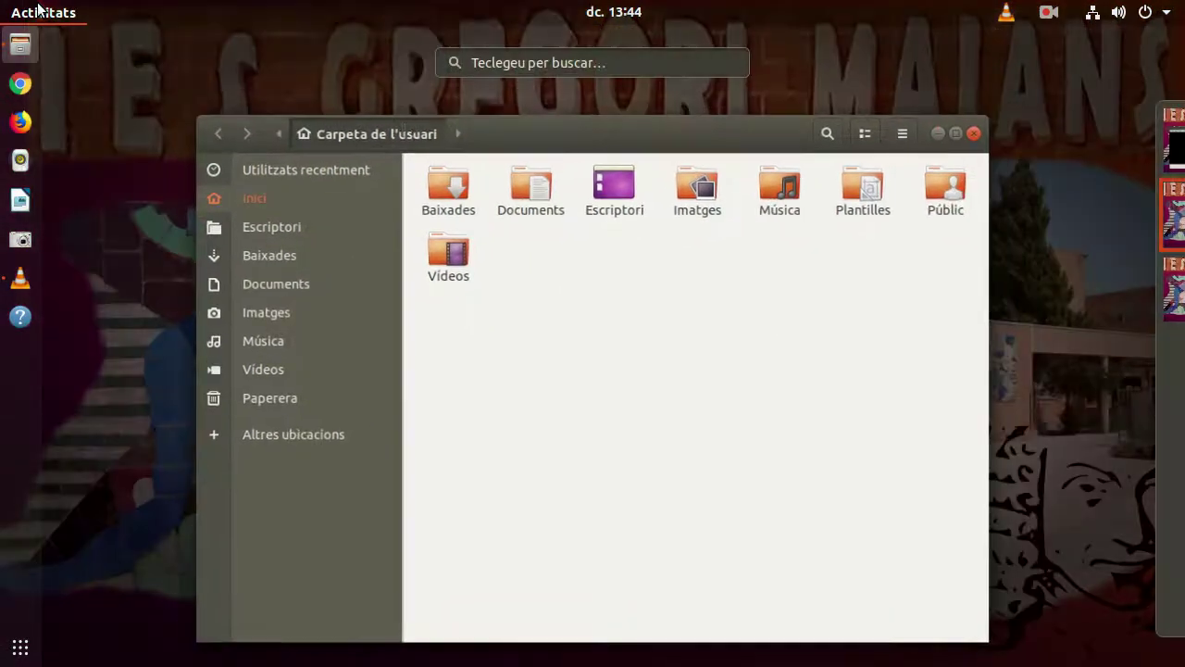
left_click_drag(1141, 227, 1149, 145)
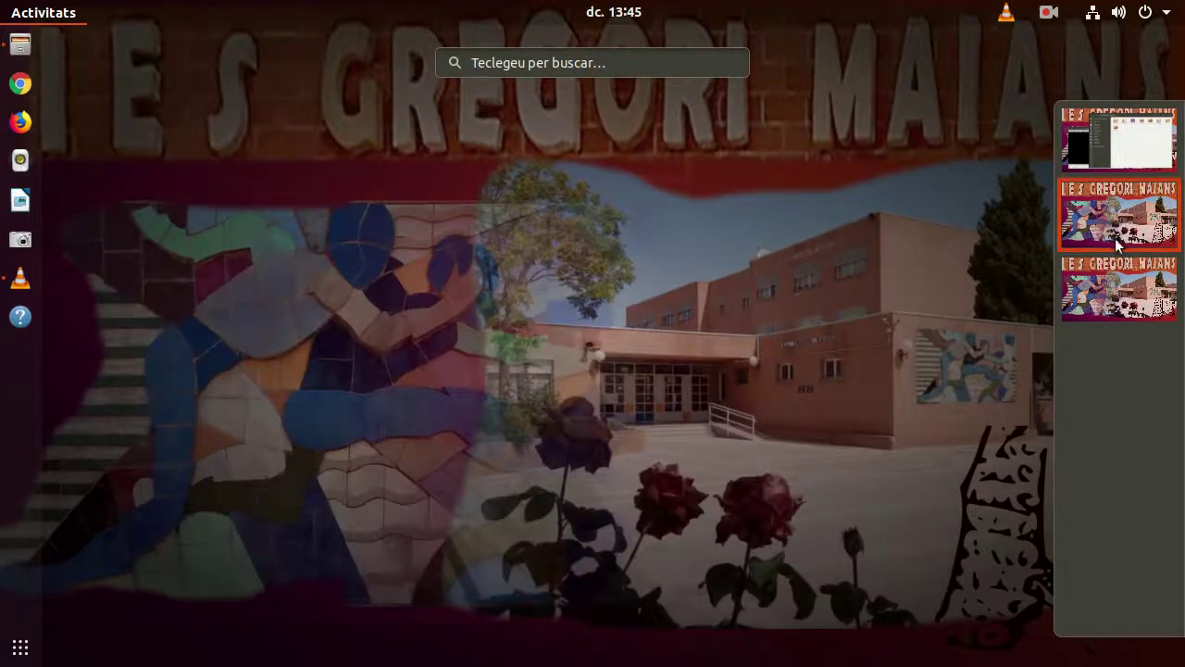
left_click(1110, 136)
left_click(574, 305)
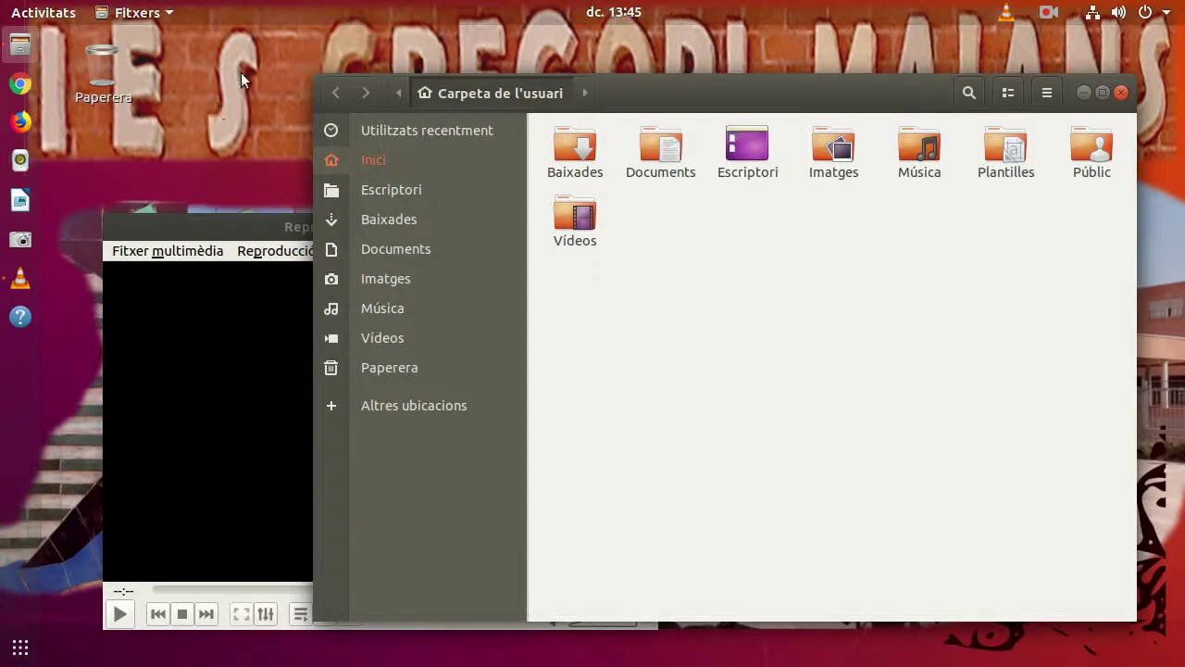
left_click(1121, 92)
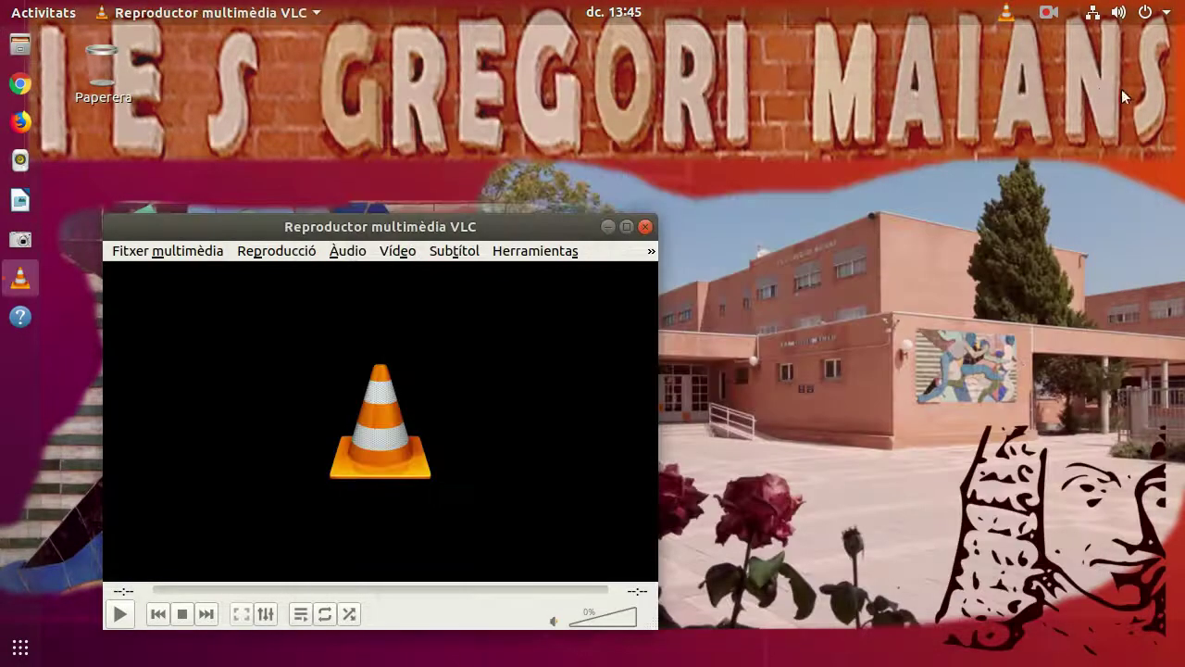
left_click(644, 228)
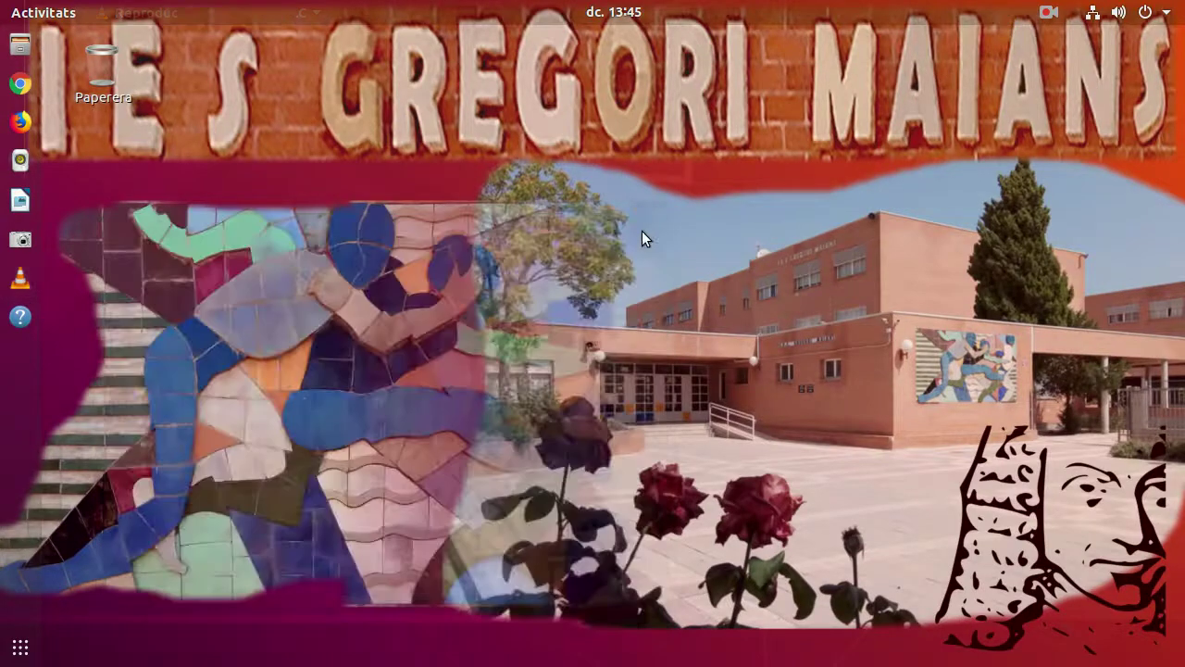
Step: Launch Google Chrome, accept its first-run settings and start signing in
left_click(20, 85)
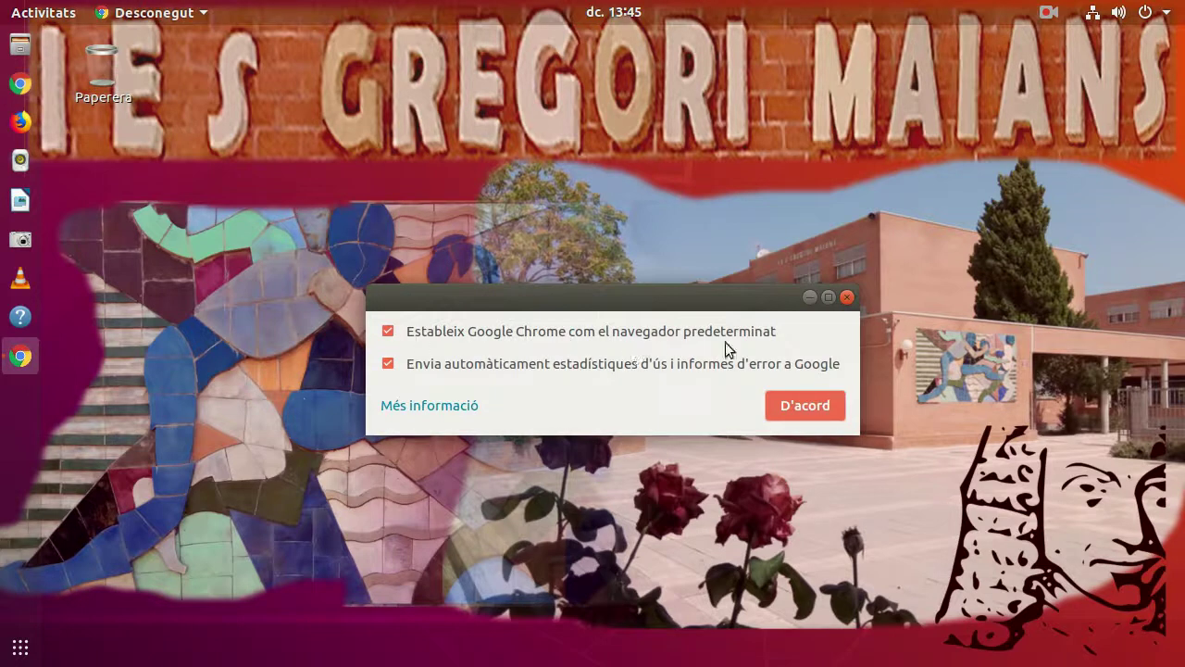
left_click(786, 402)
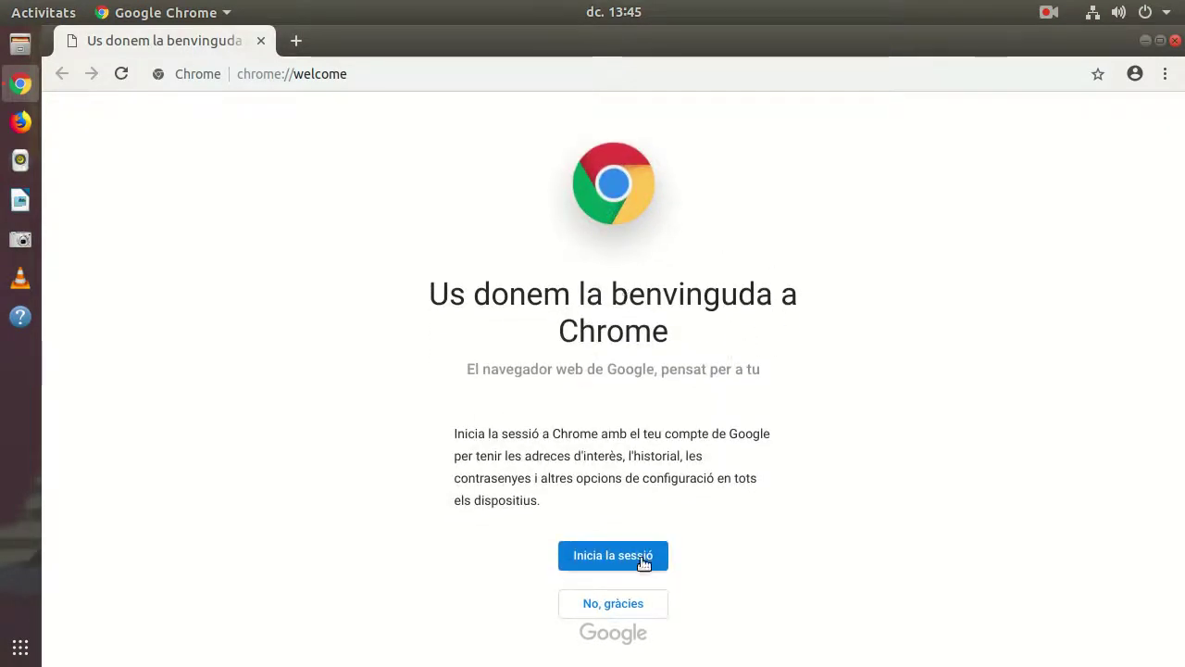
left_click(643, 560)
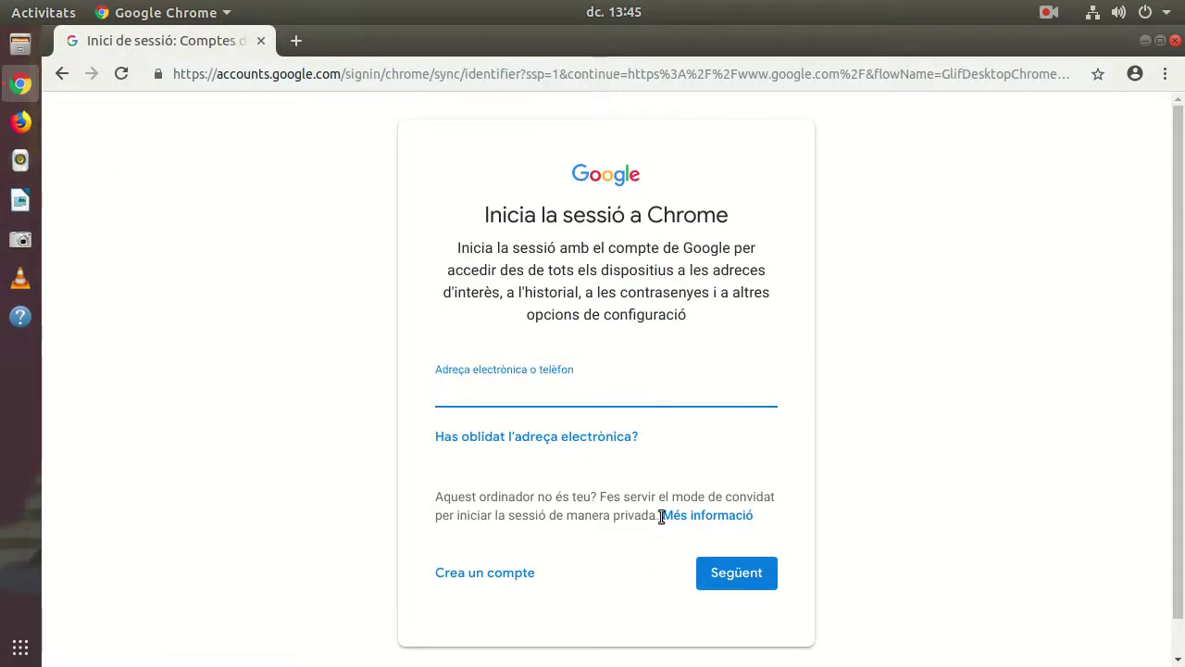
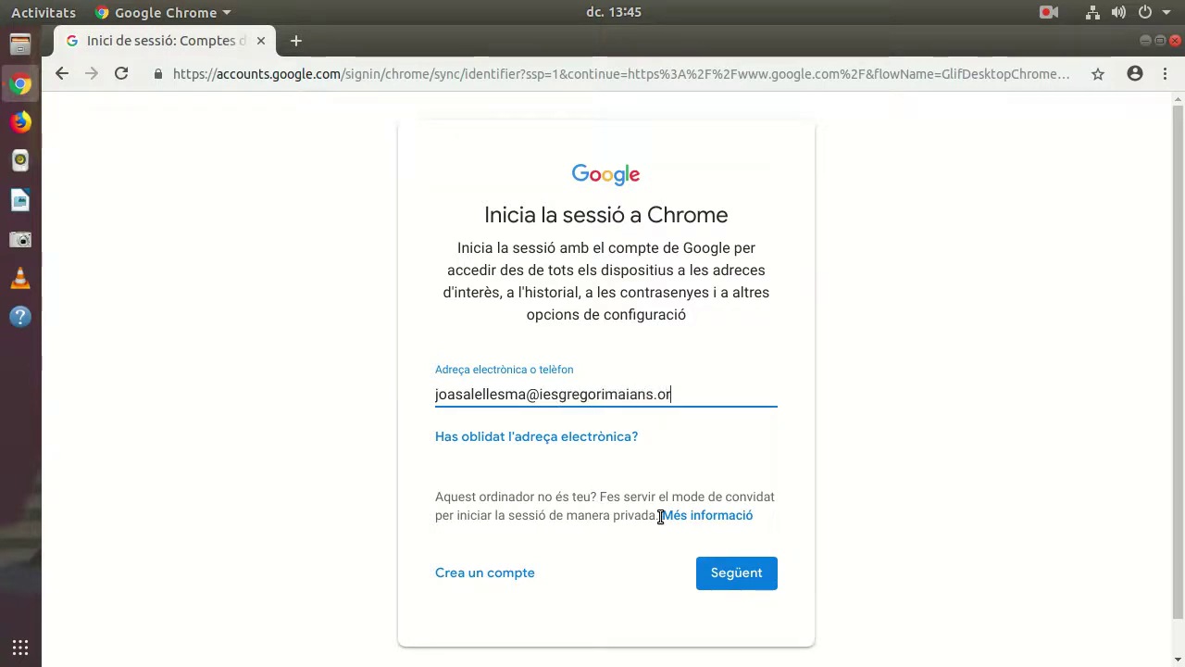
Step: Sign in with the school Google account's e-mail address and password
left_click(728, 579)
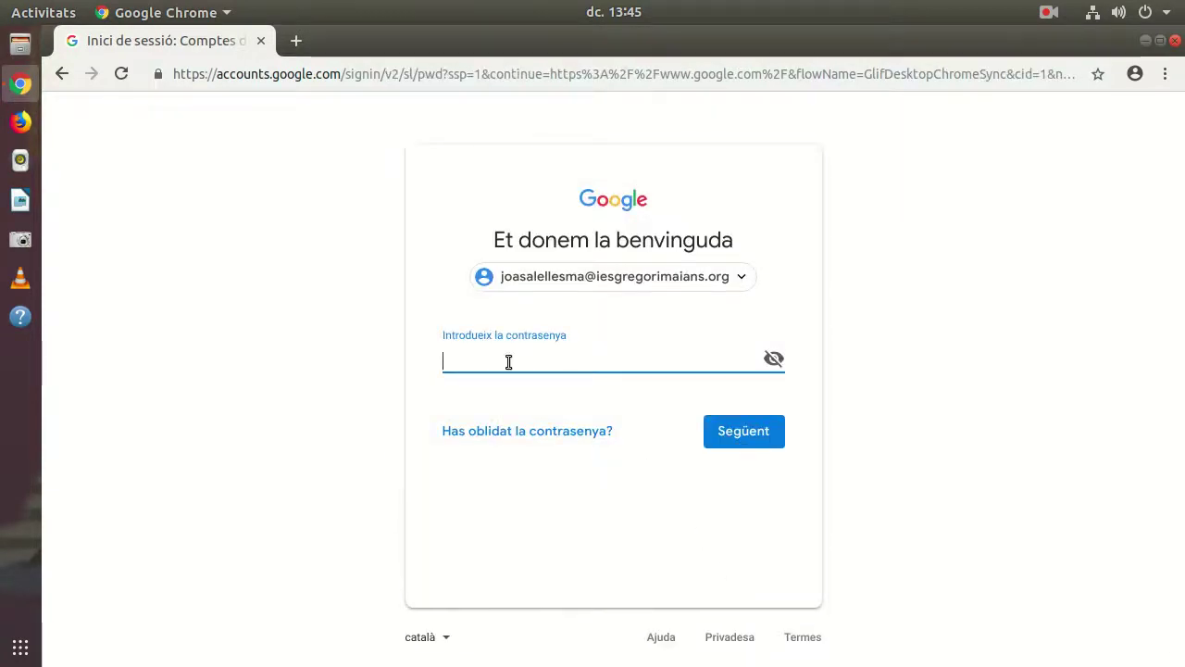
type("••••••")
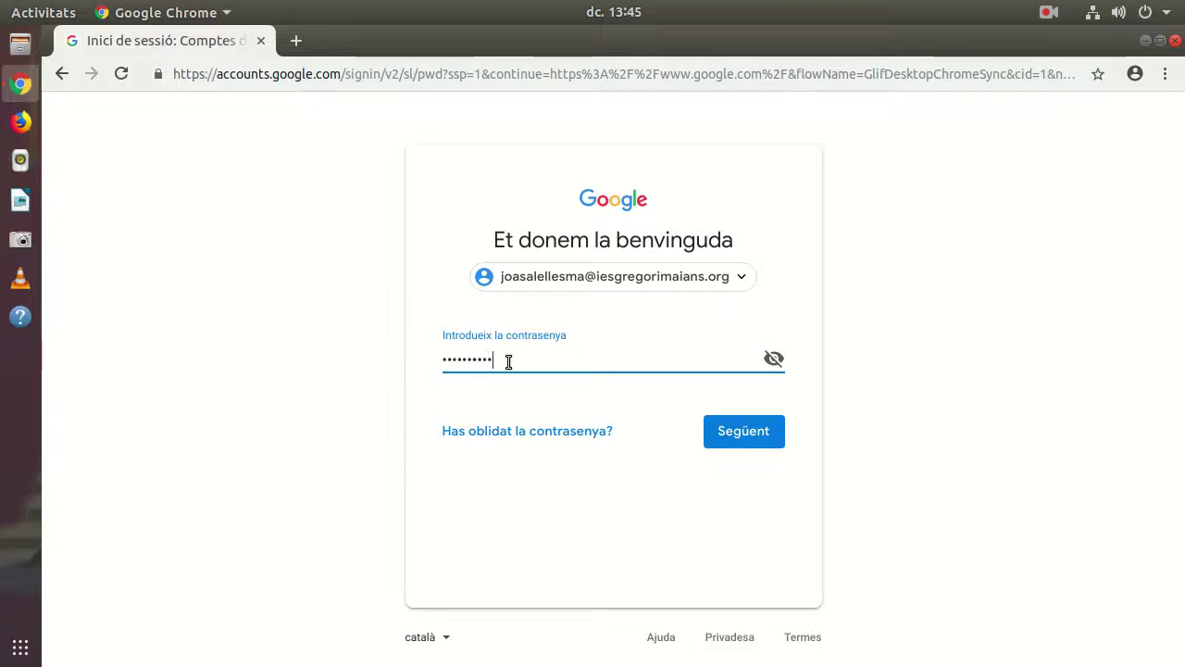
left_click(741, 431)
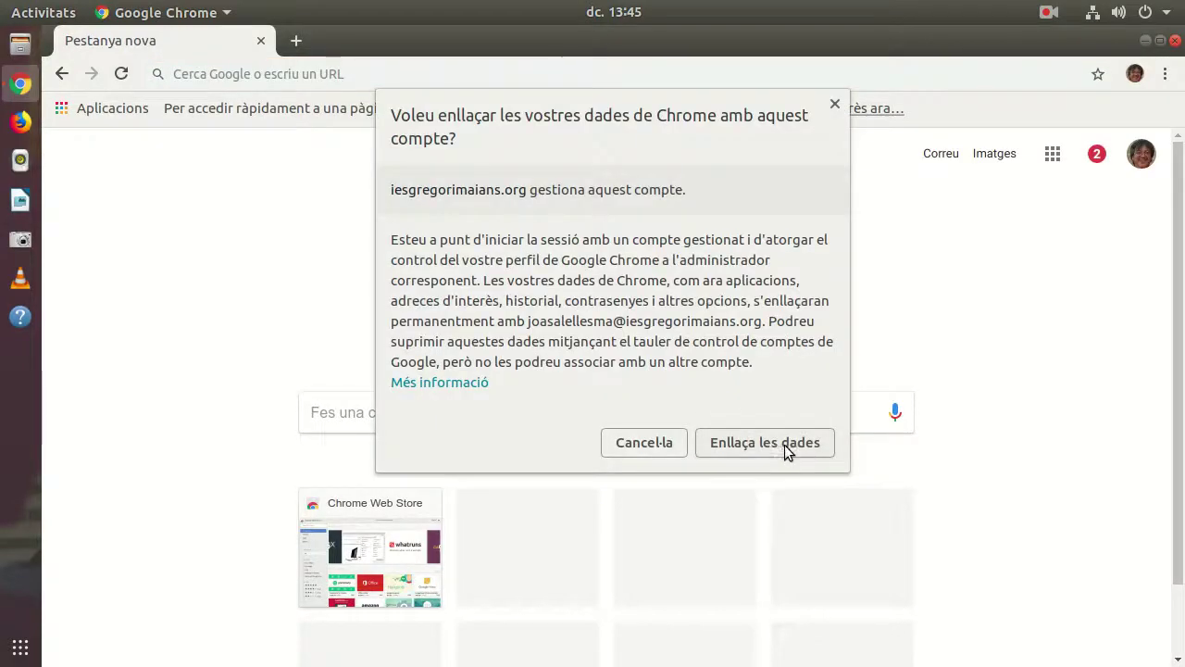
Step: Link Chrome data to the school account with sync on, and close the Gmail, Calendar and TransOver pages
left_click(767, 445)
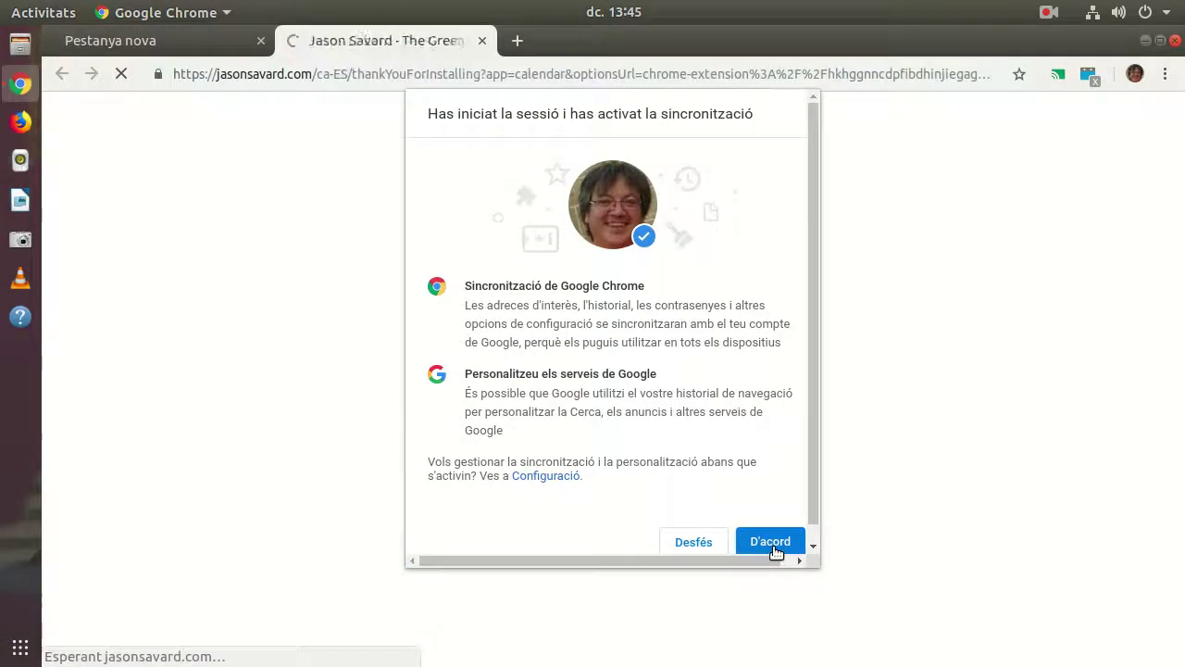
left_click(773, 544)
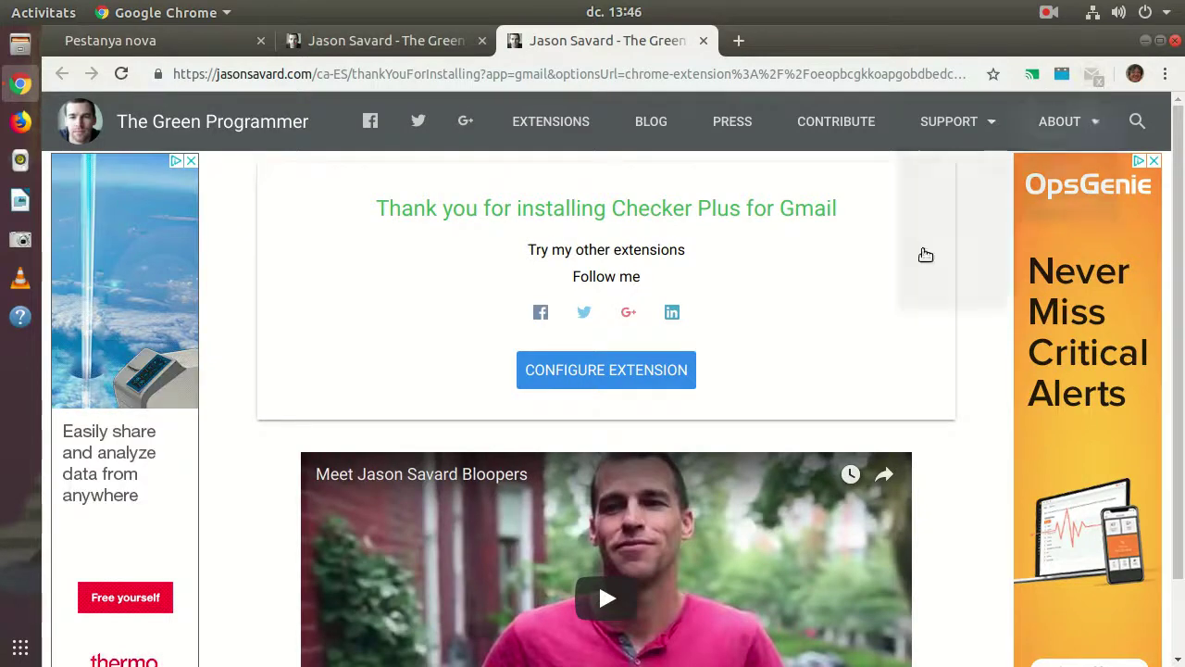
left_click(705, 41)
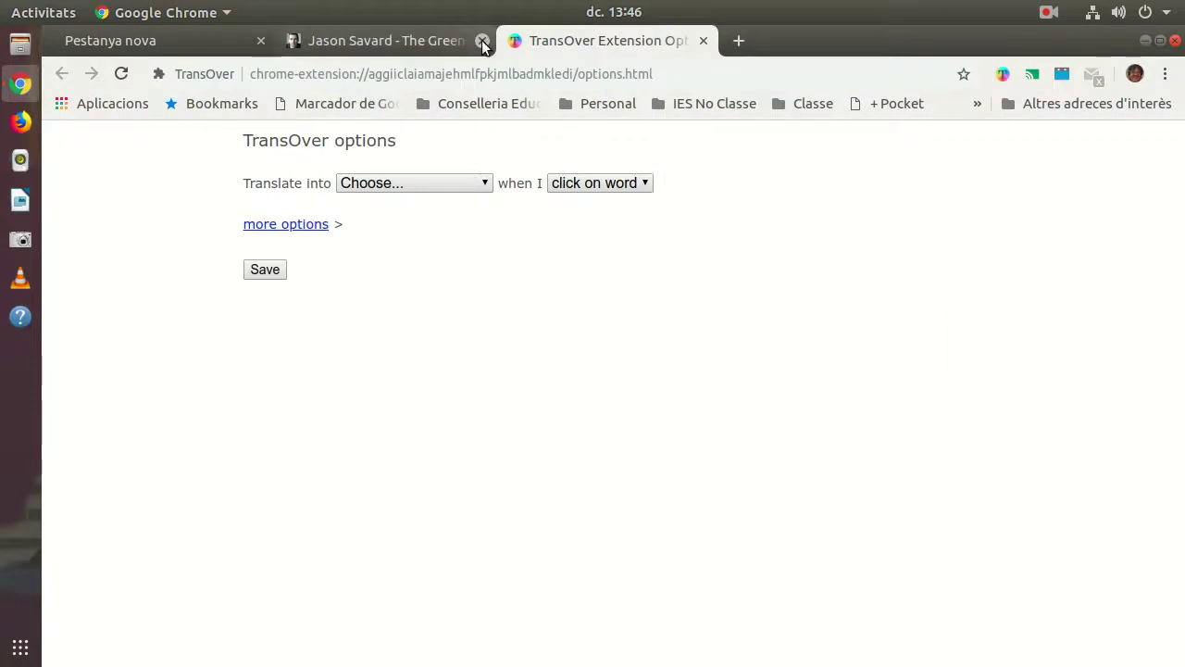
left_click(482, 41)
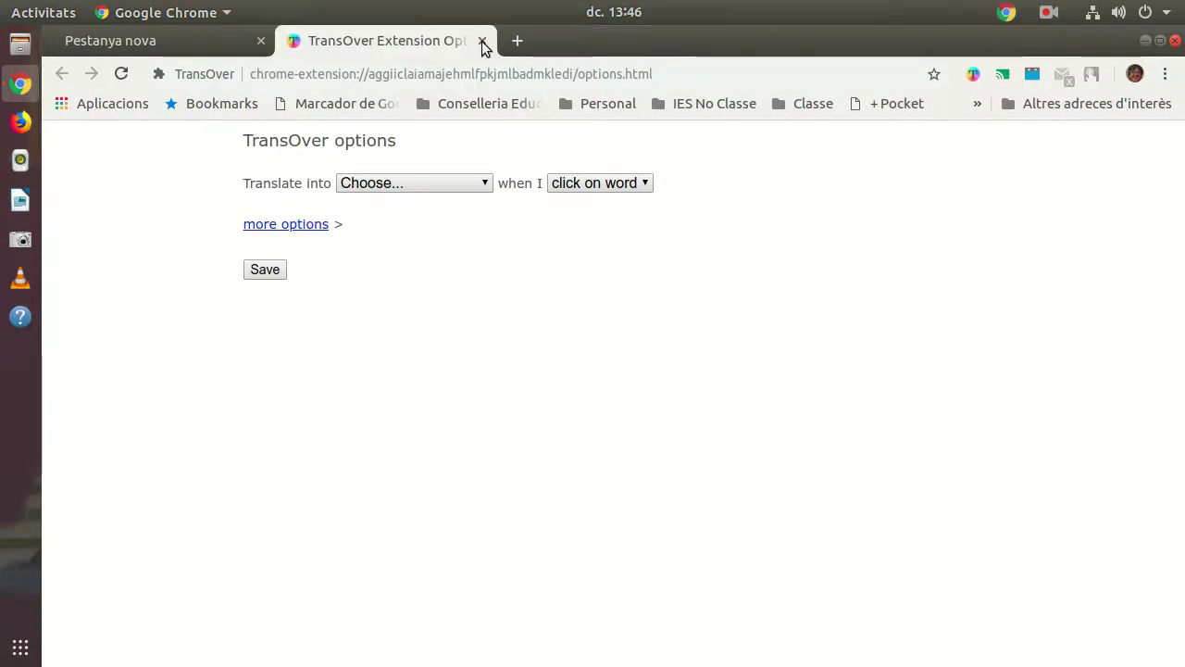
left_click(482, 43)
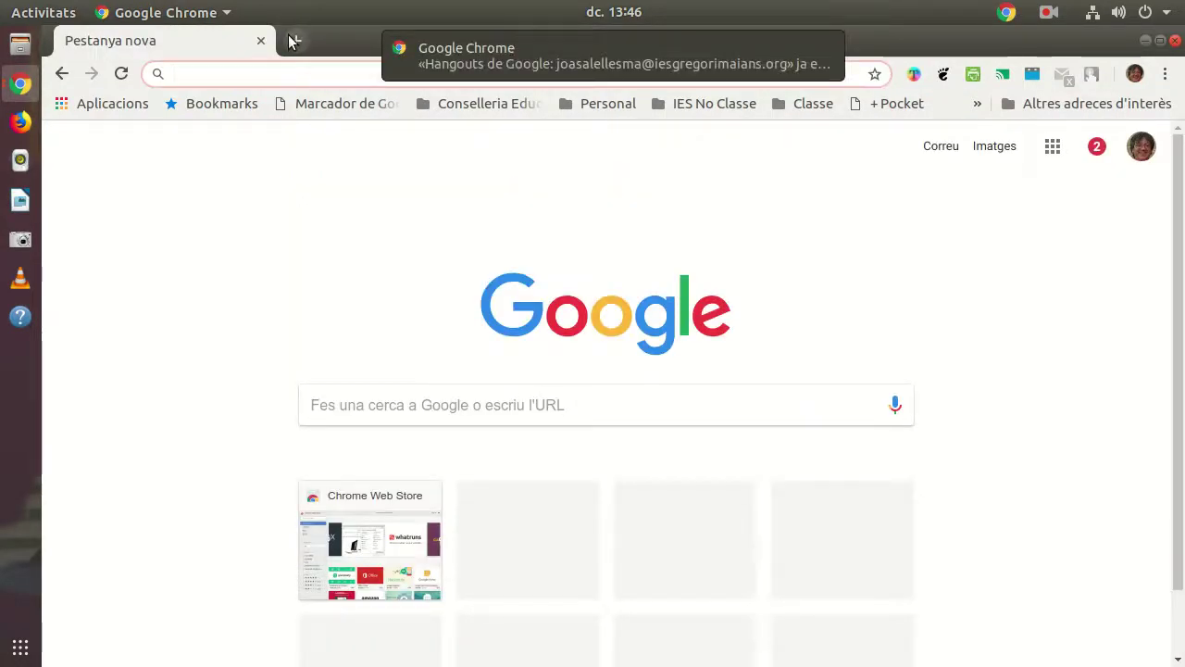
Step: Close the Touch VPN tab, view the Google apps list, then close Chrome and Hangouts
left_click(290, 41)
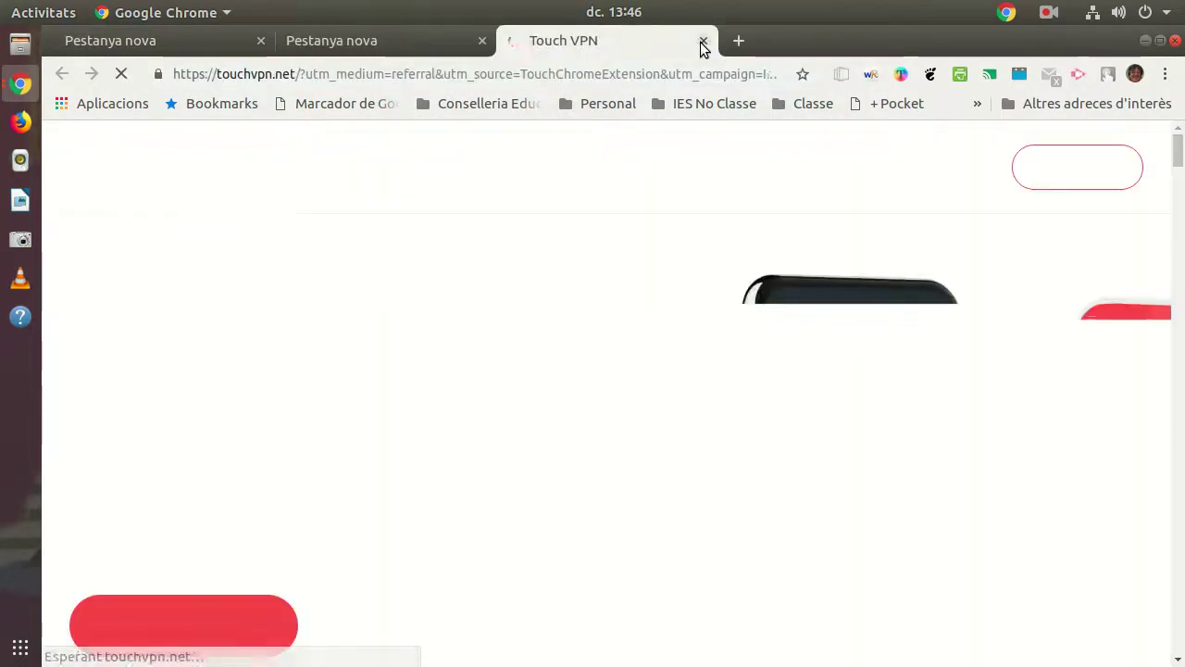
left_click(702, 42)
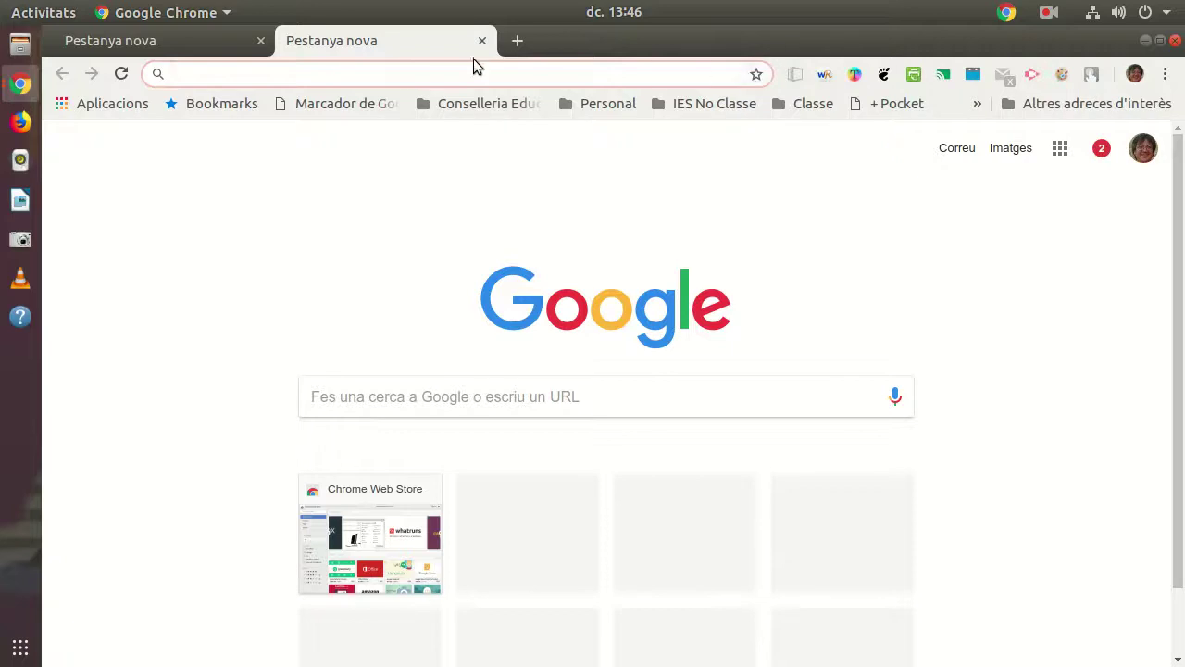
left_click(1061, 148)
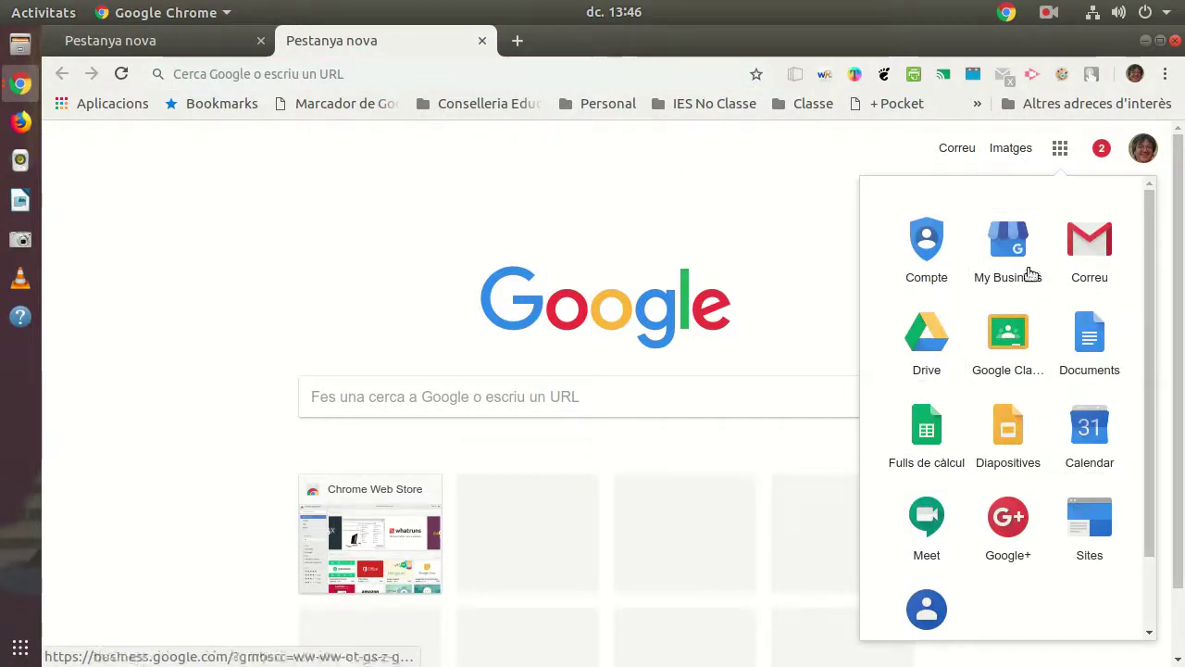
left_click(679, 208)
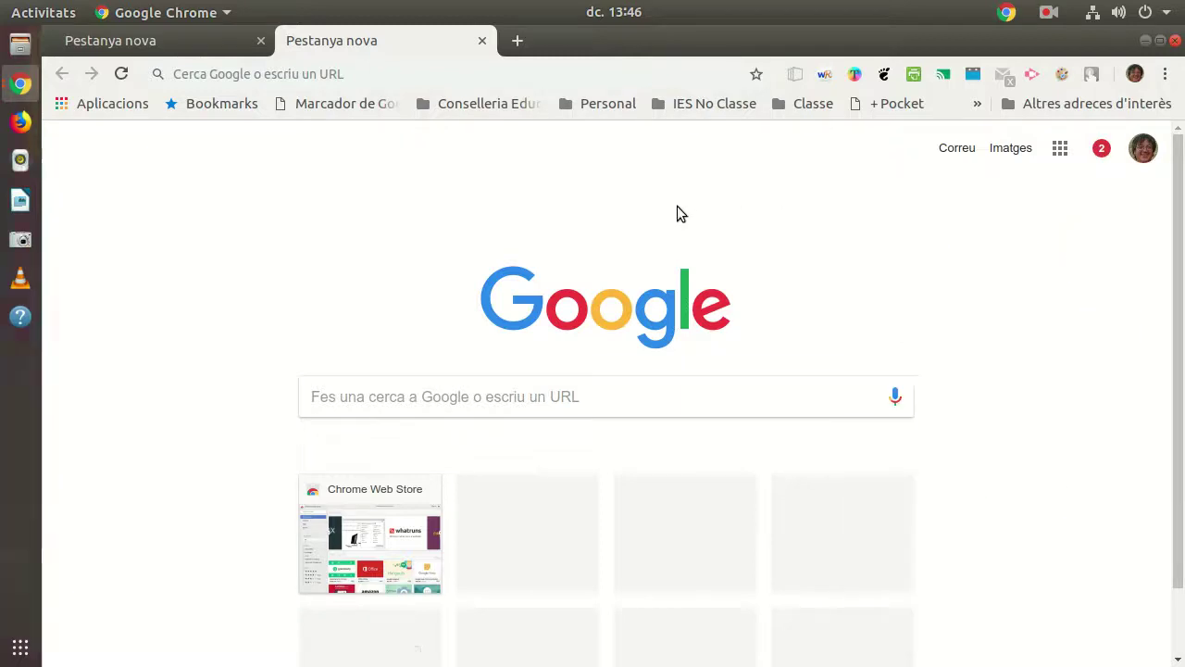
left_click(1175, 41)
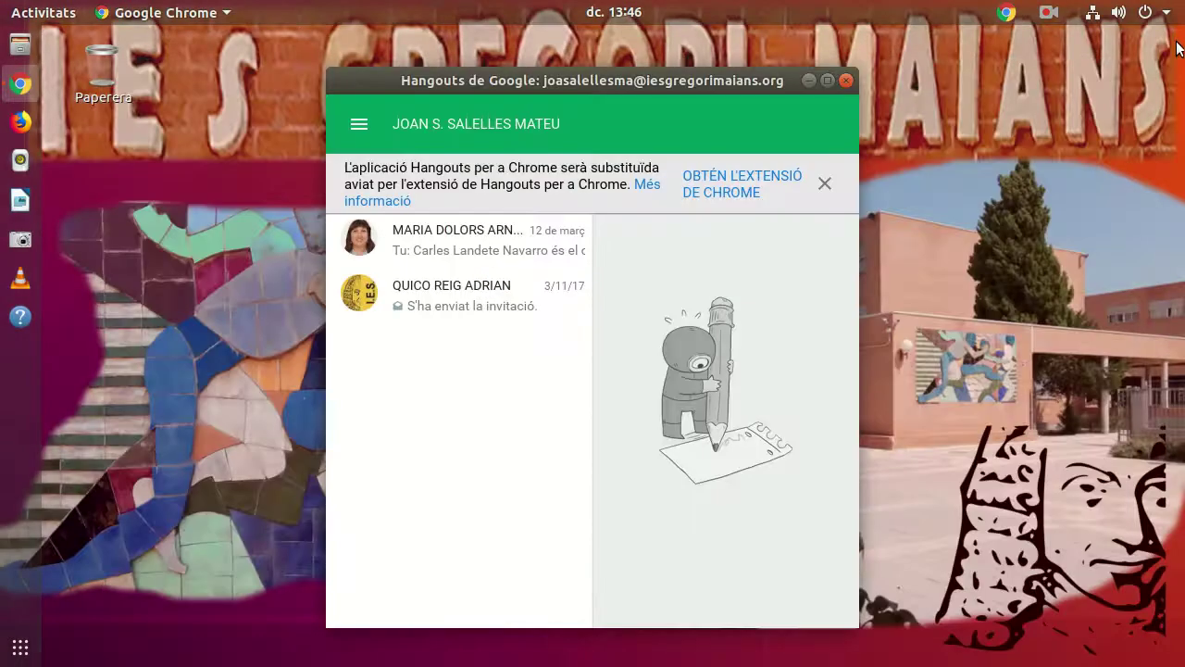
left_click(845, 80)
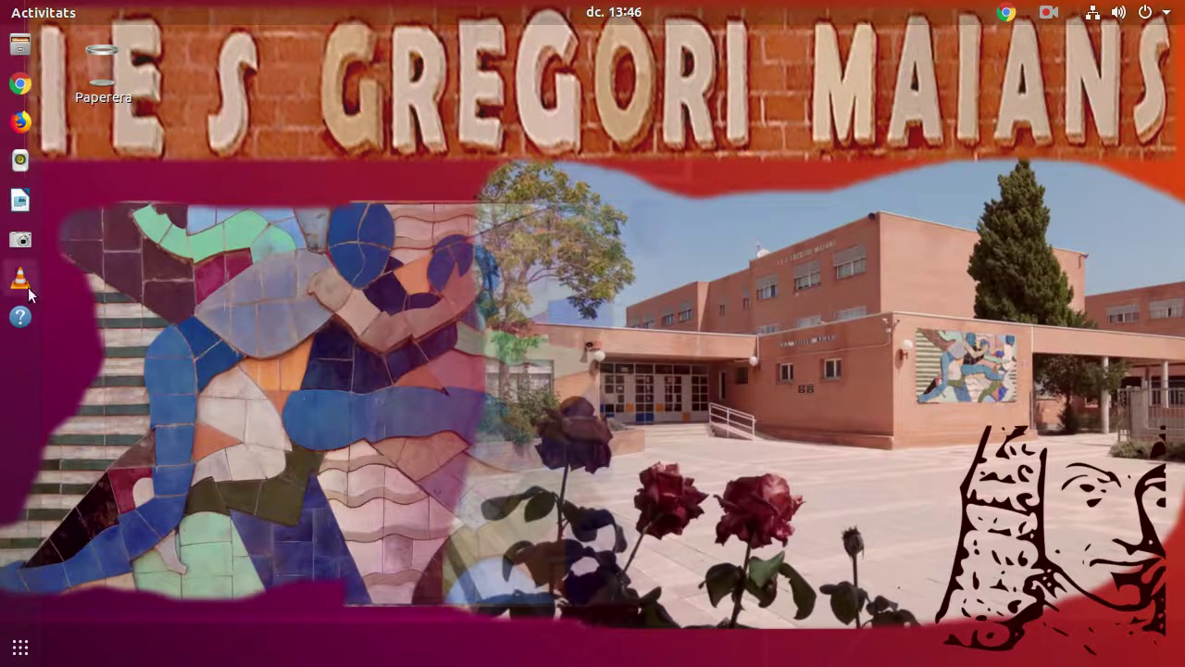
left_click(21, 318)
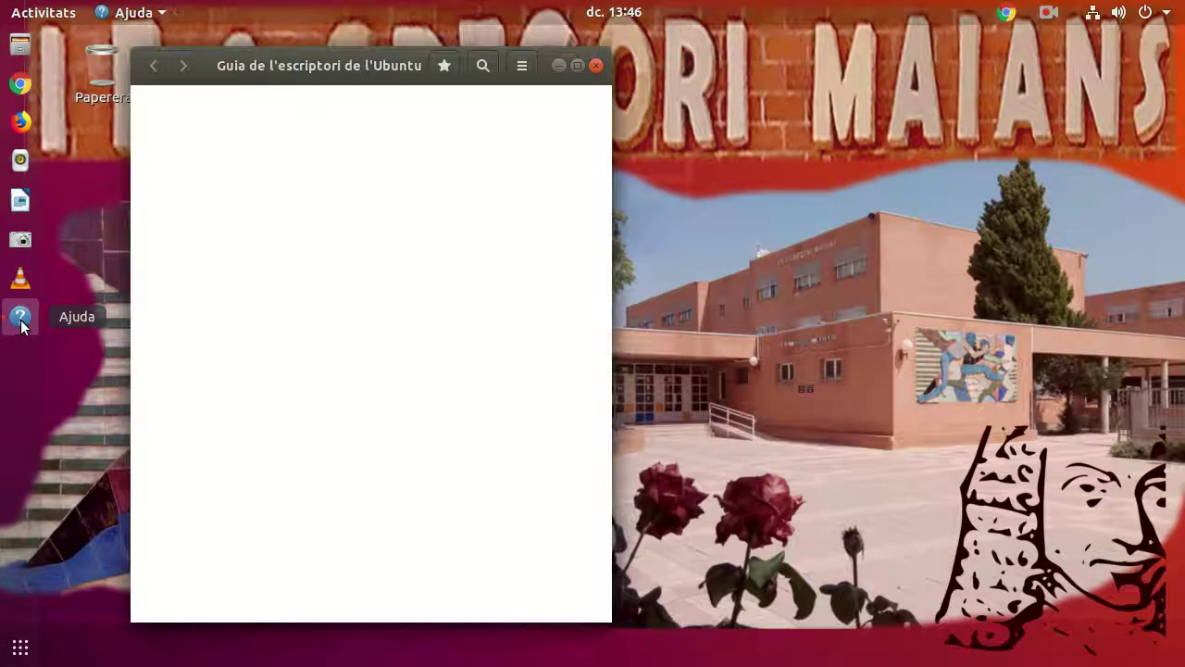
left_click(308, 162)
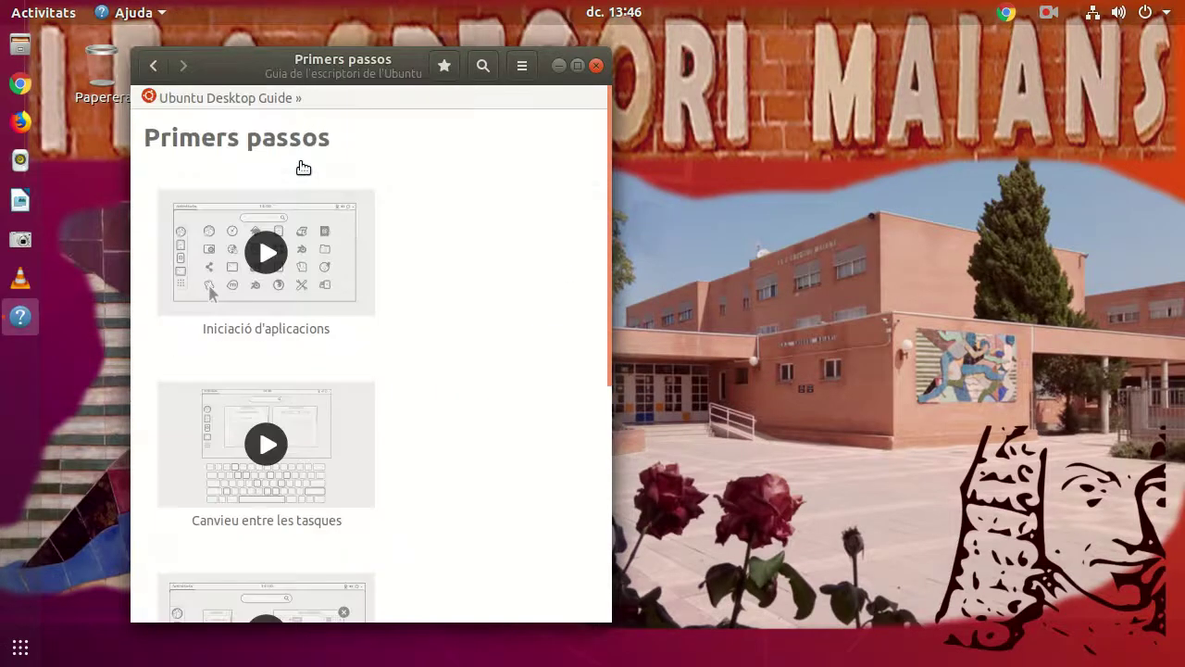
left_click_drag(384, 65, 475, 52)
left_click(366, 248)
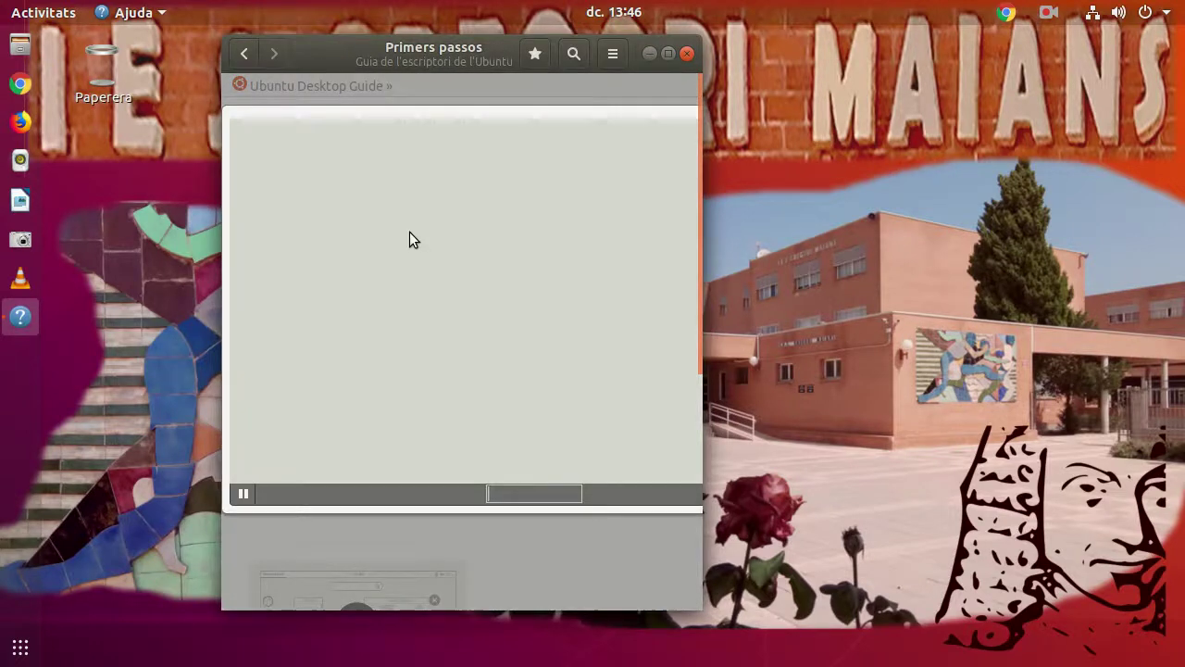
left_click(670, 53)
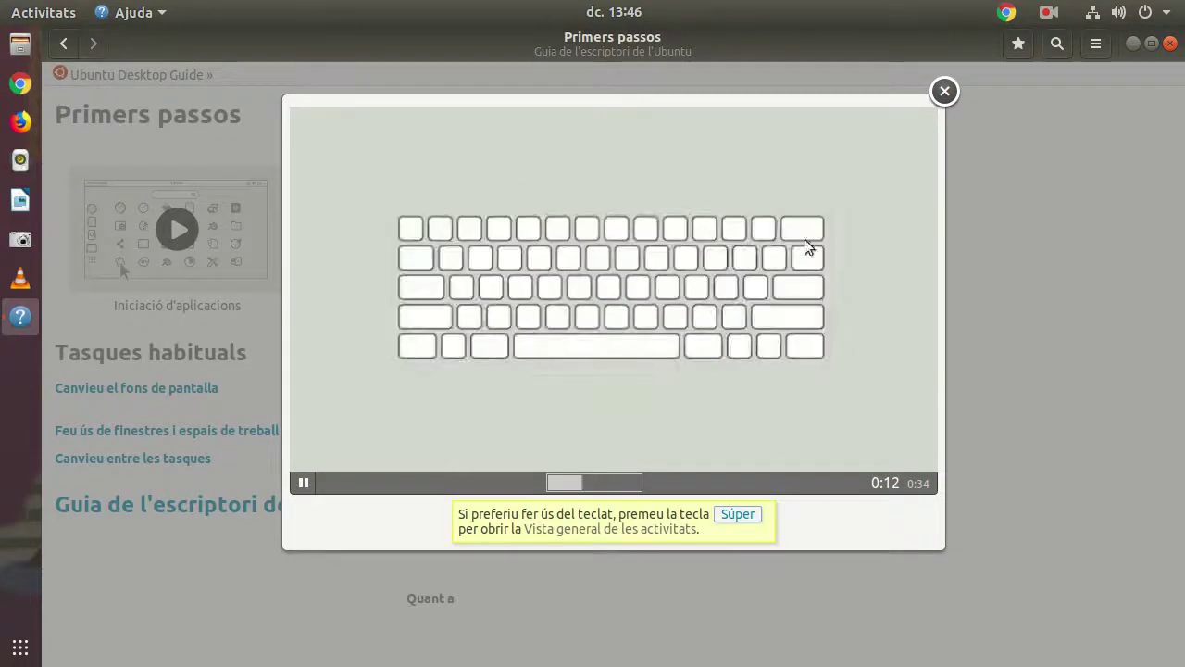
left_click(946, 91)
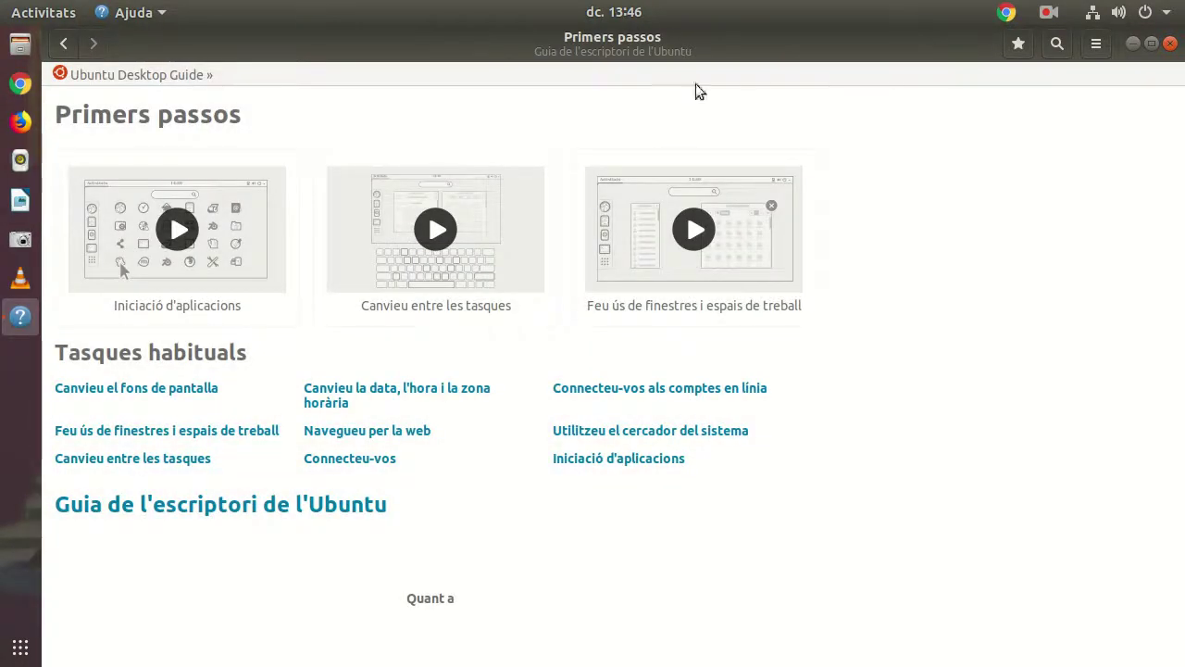
left_click(1170, 43)
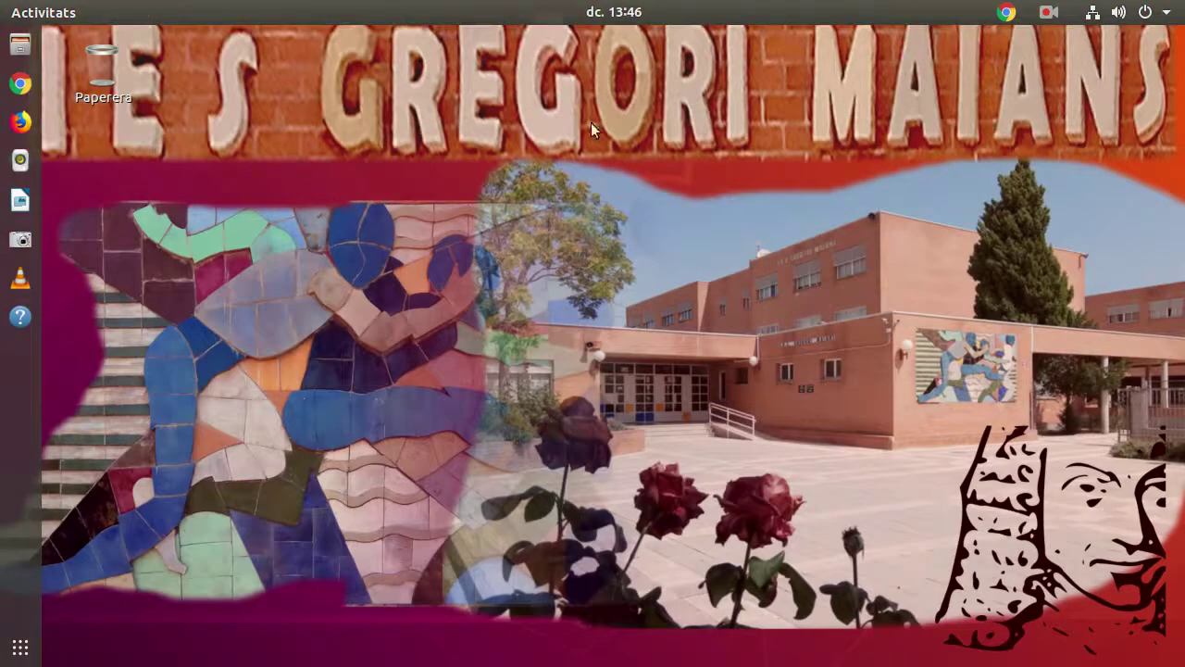
left_click(21, 317)
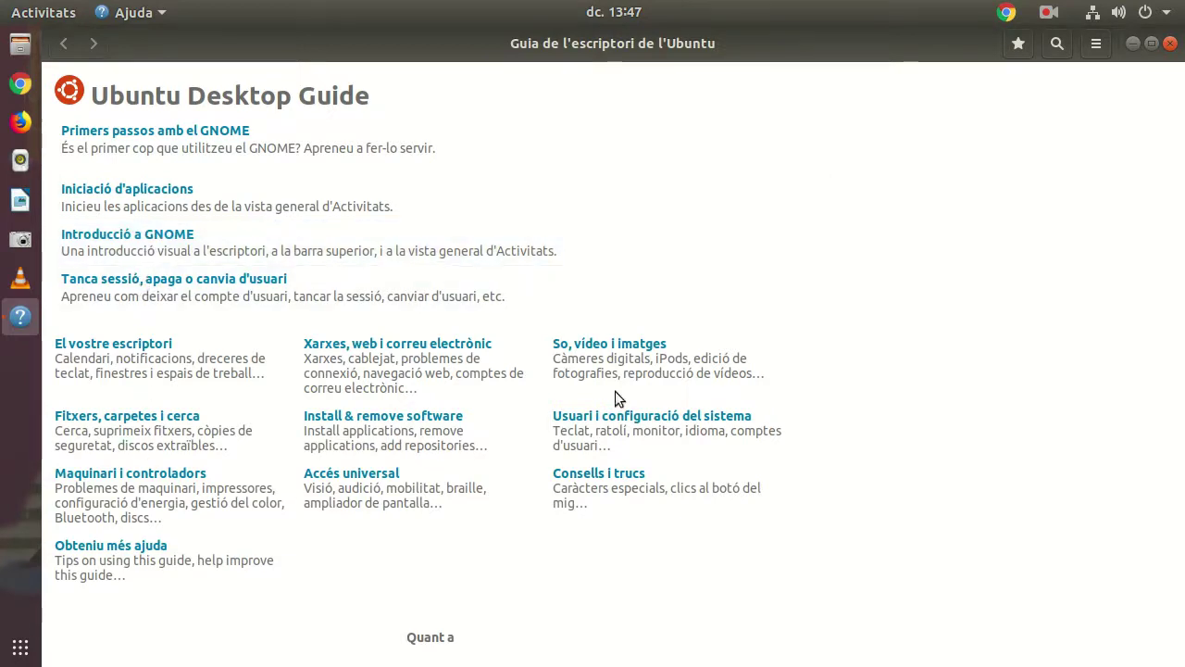
left_click(1171, 43)
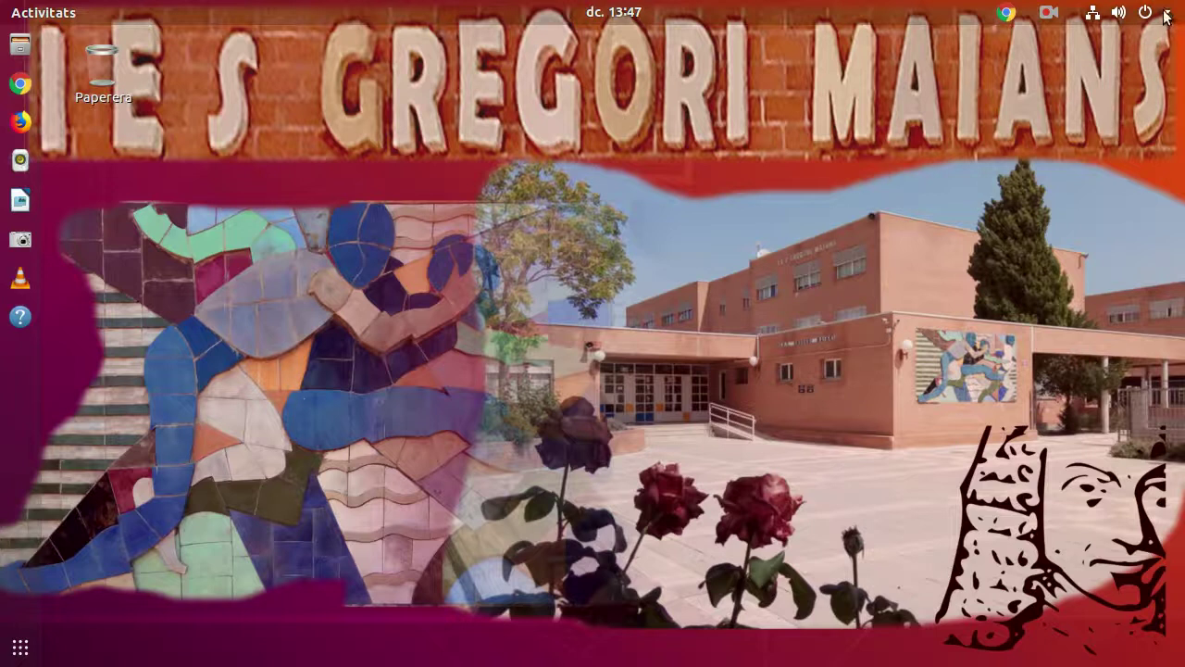
left_click(1167, 13)
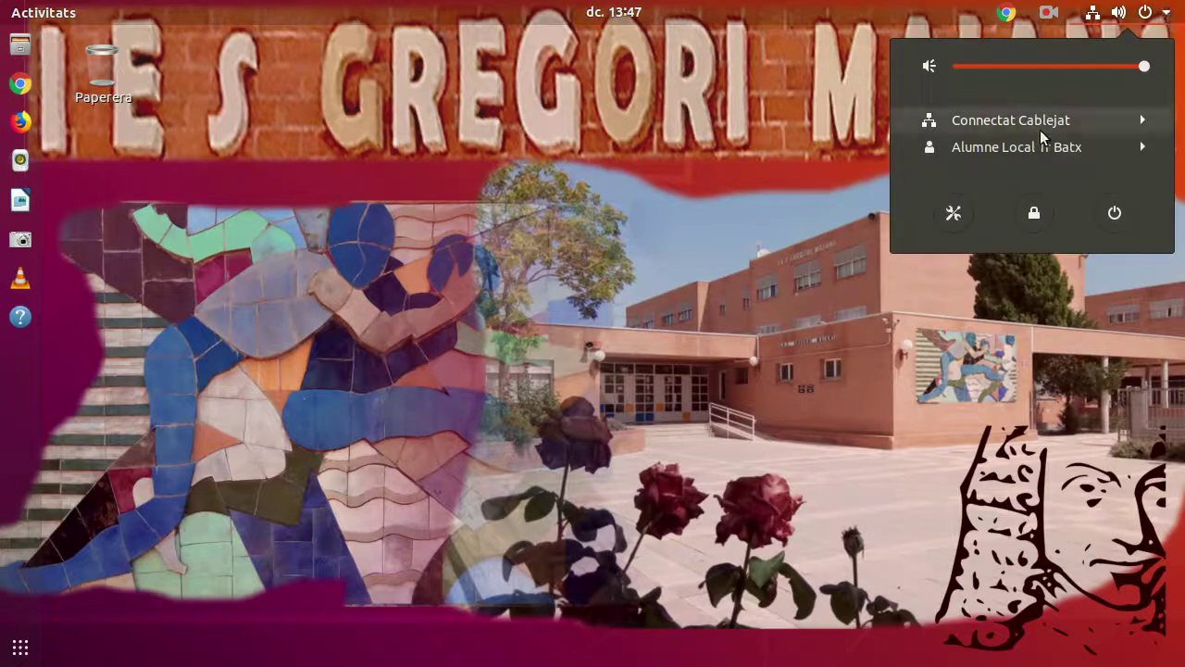
left_click(1146, 148)
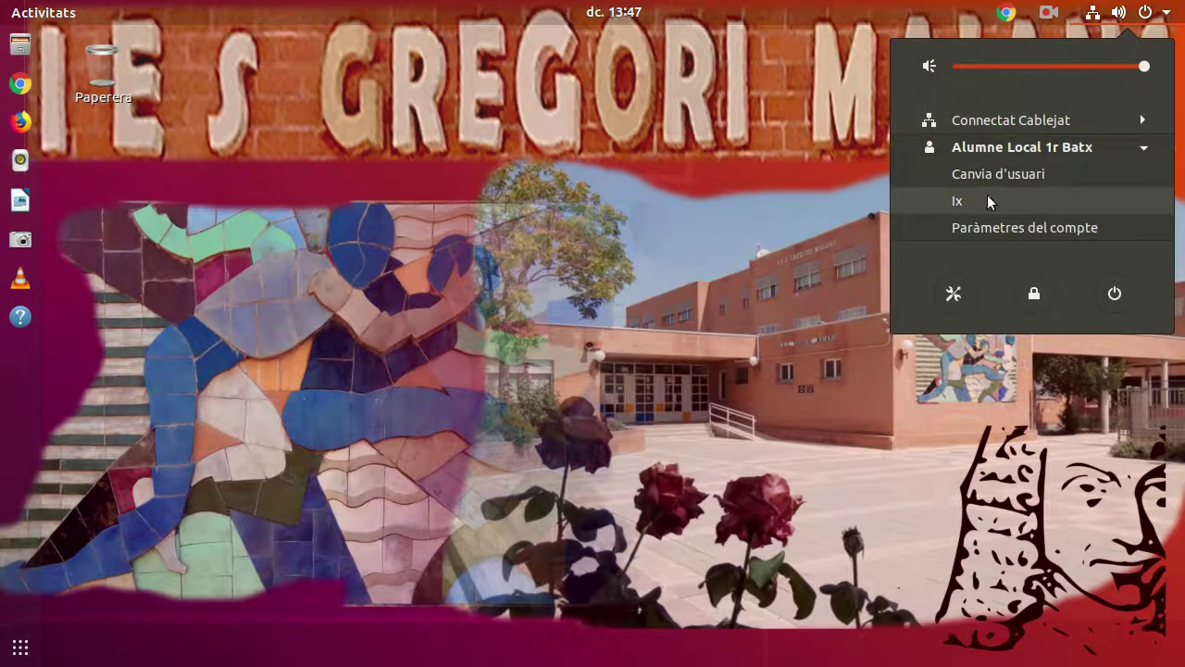
left_click(790, 150)
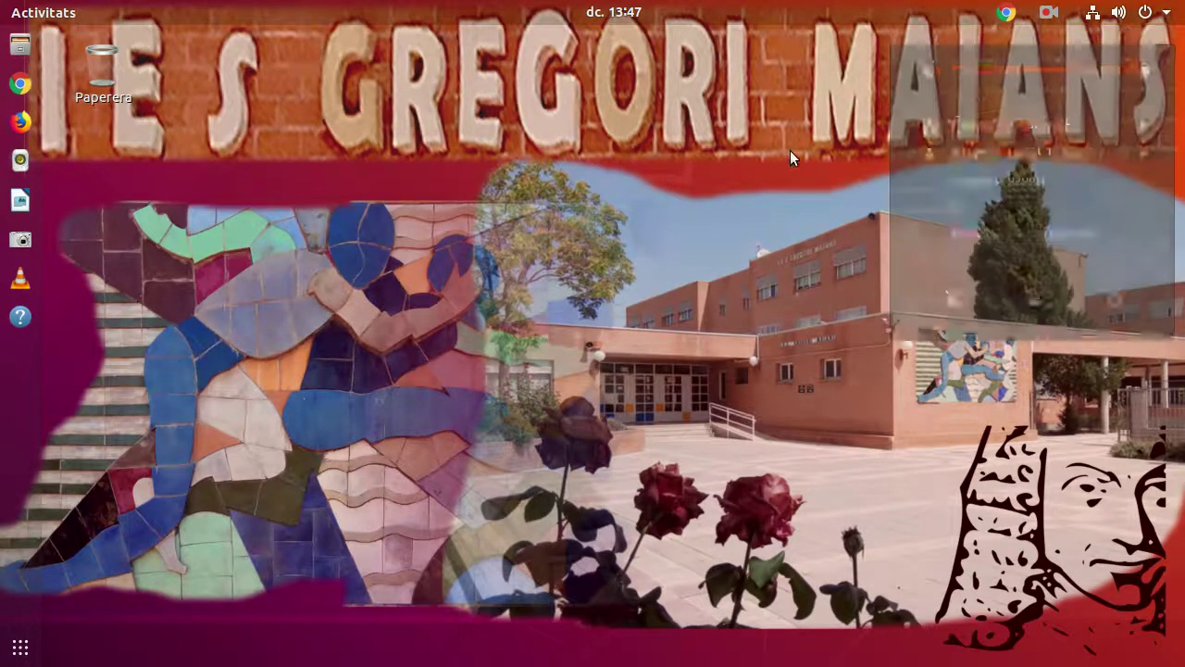
left_click(1050, 13)
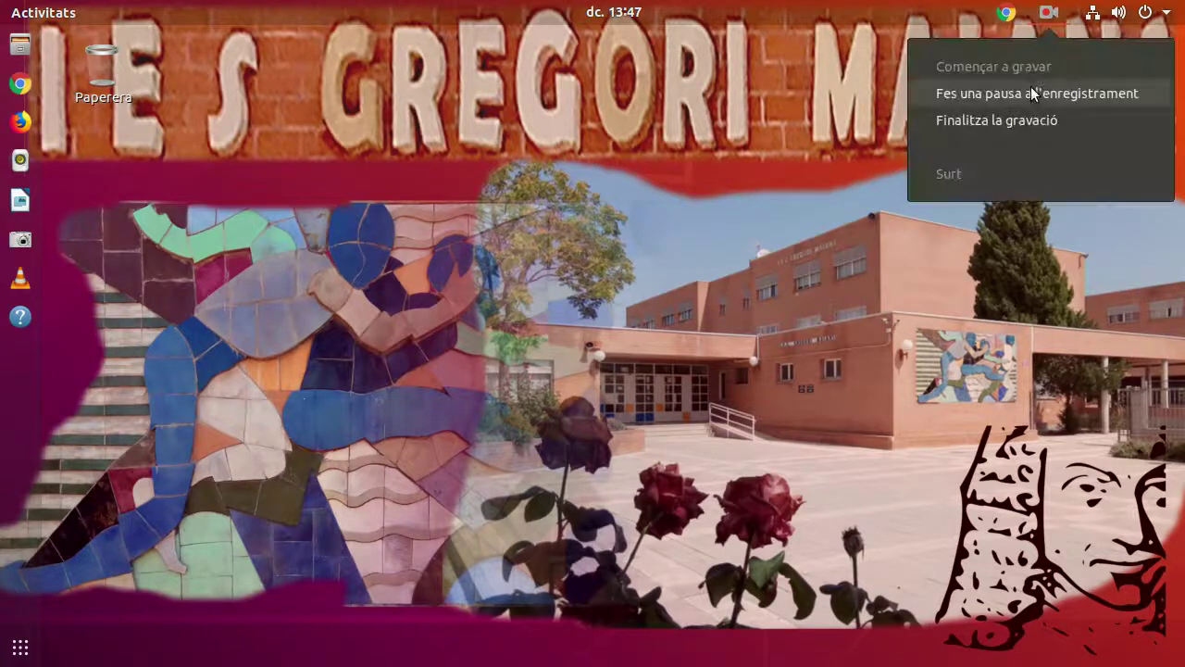